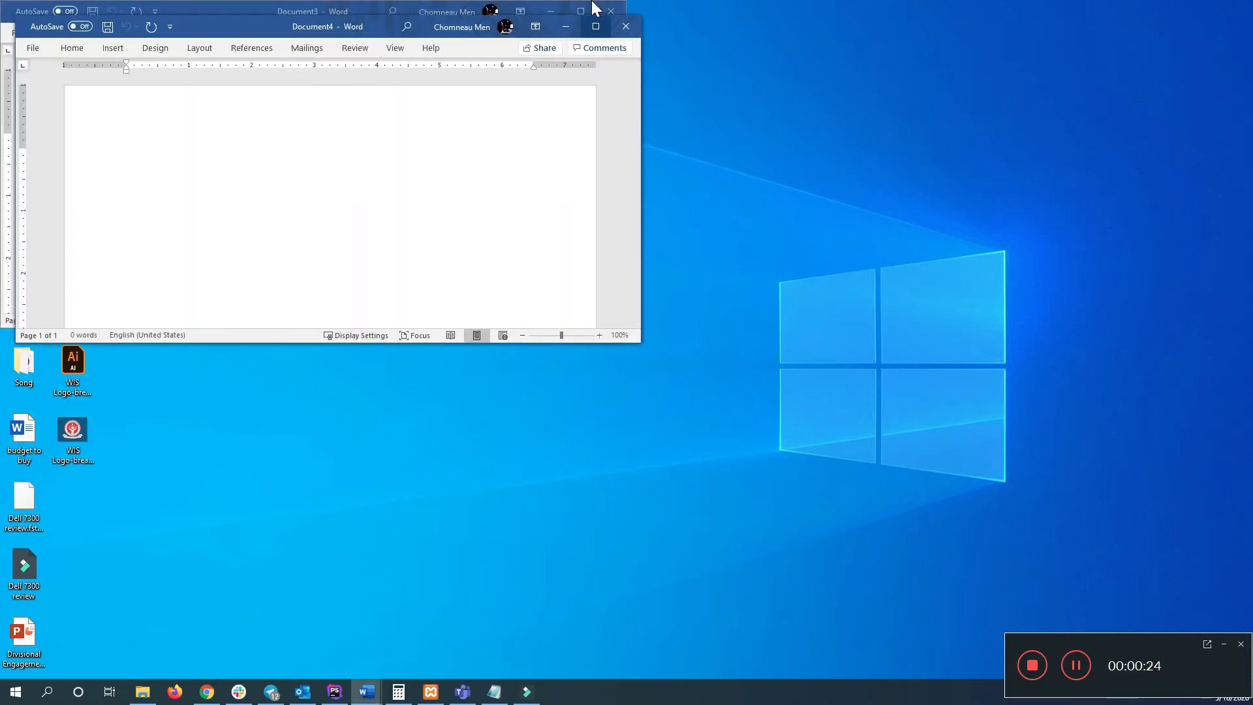
# Step: Maximize the blank document and insert a WordArt object using the first style in the gallery
pyautogui.click(595, 22)
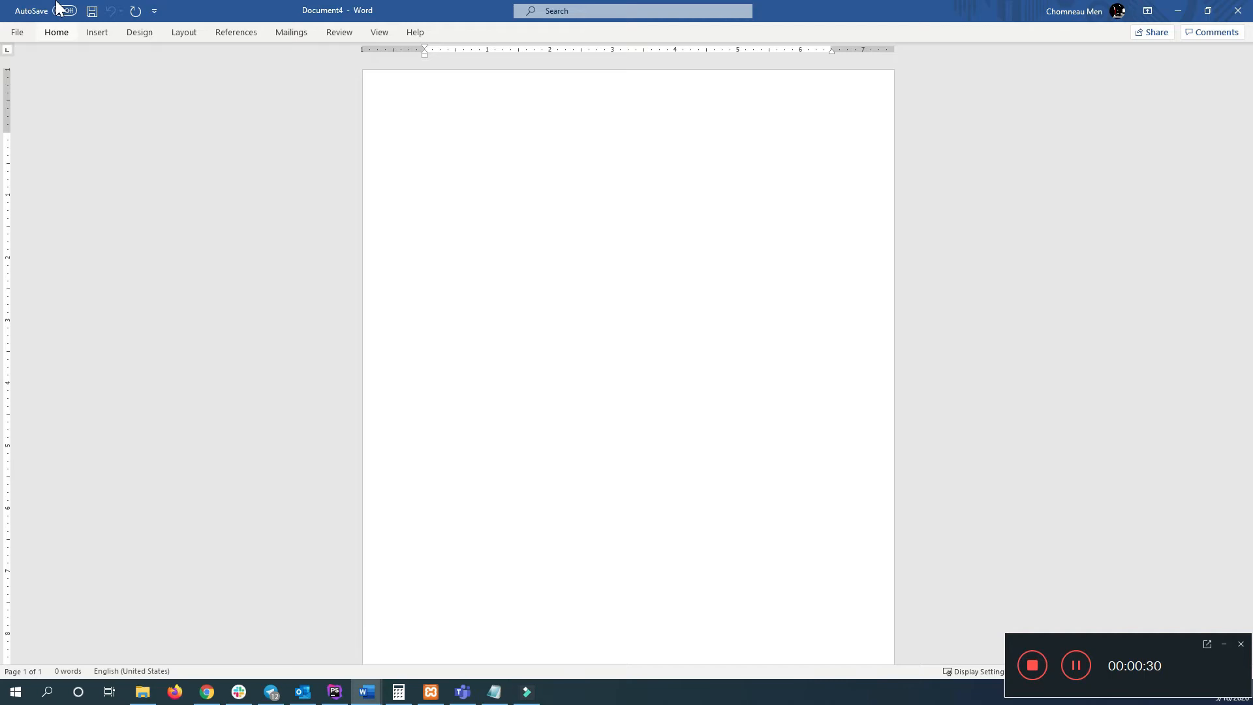
pyautogui.click(56, 32)
pyautogui.click(95, 32)
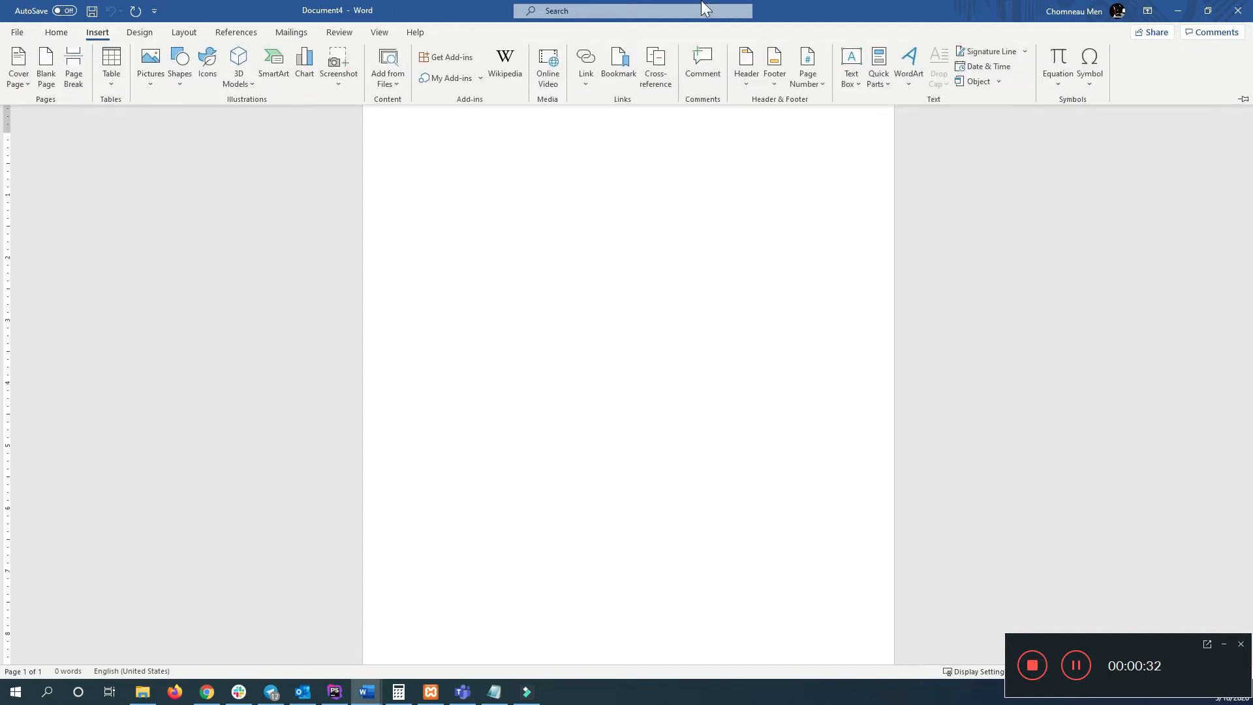
pyautogui.press('Return')
pyautogui.press('Down')
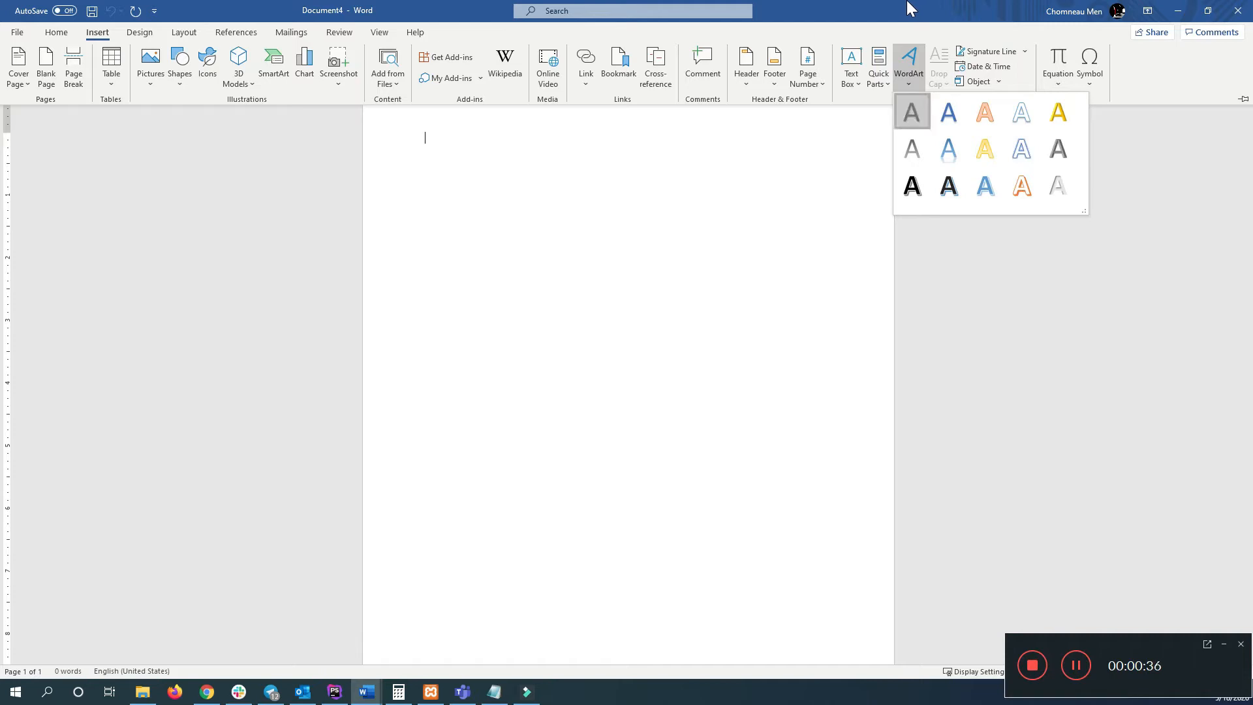
pyautogui.press('Return')
# Step: Replace the WordArt placeholder text with the Khmer letters កកា
pyautogui.click(523, 156)
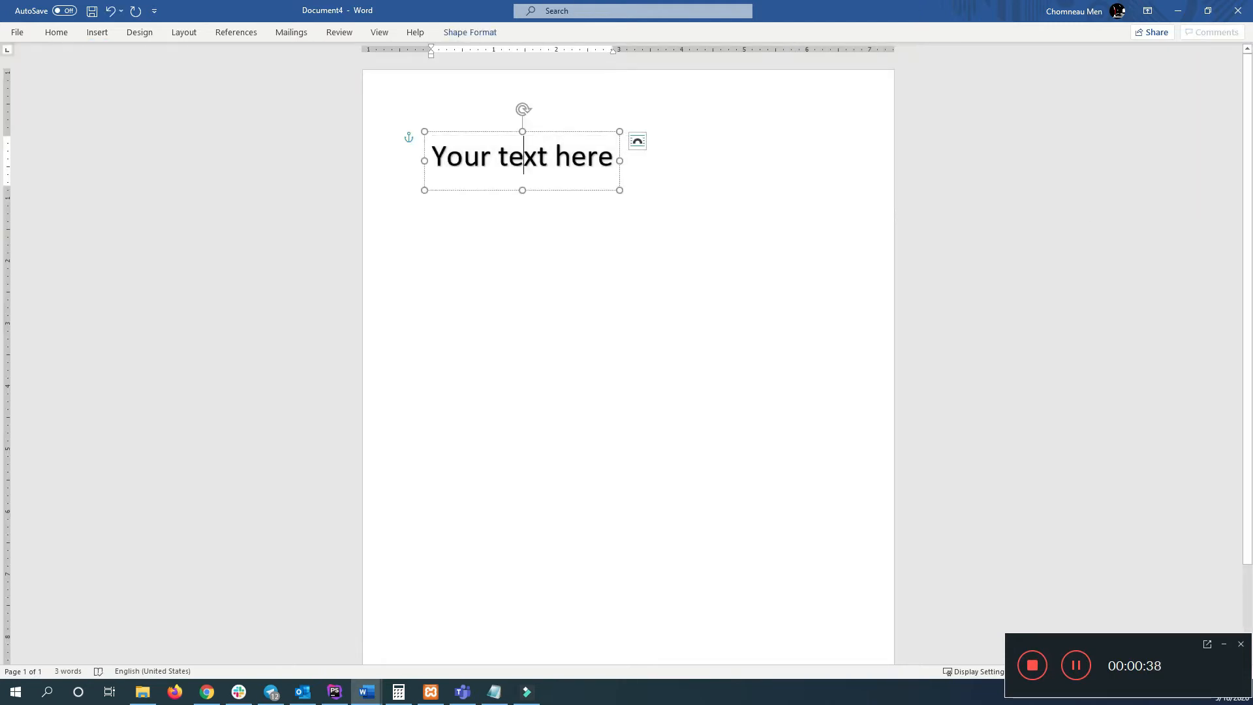
pyautogui.hotkey('ctrl', 'a')
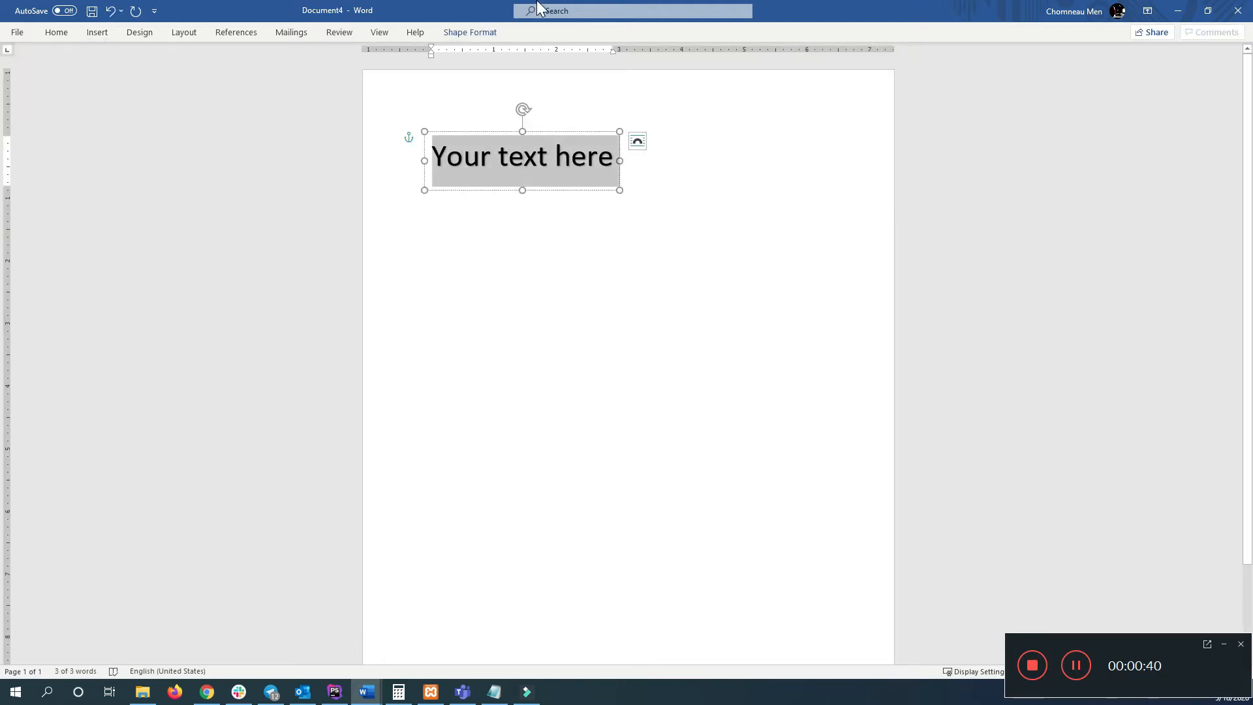
pyautogui.write('k')
pyautogui.press('BackSpace')
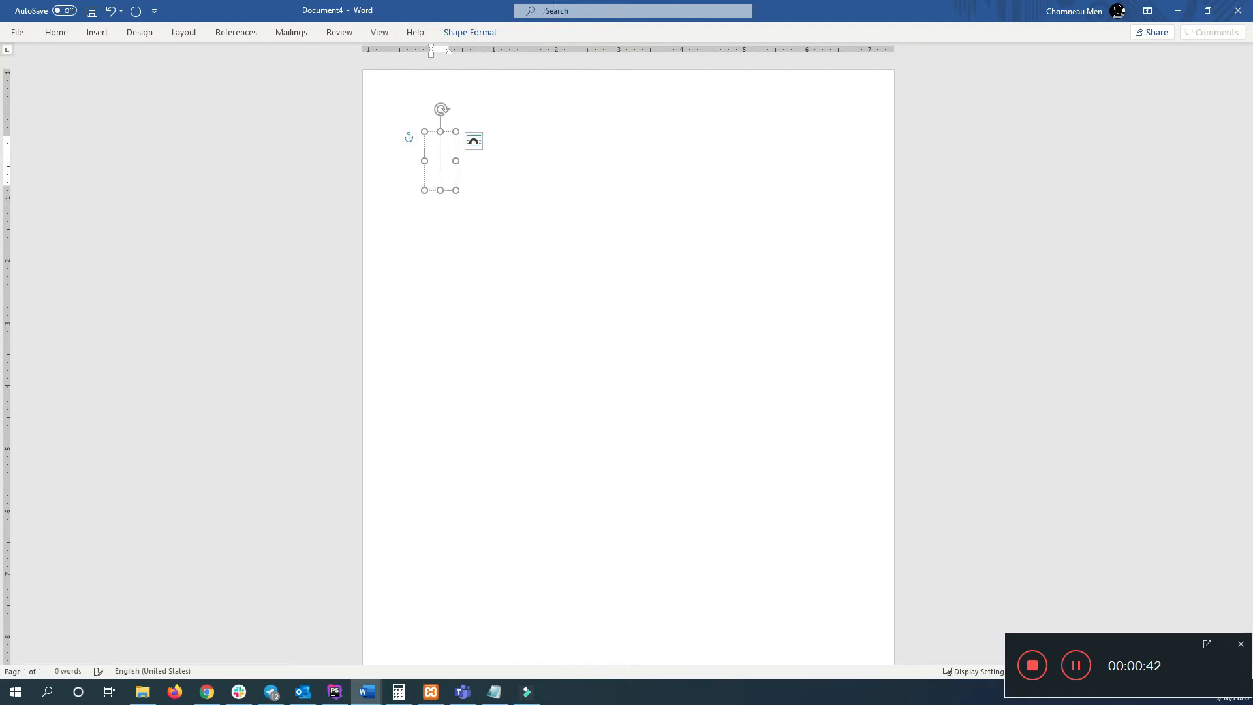
pyautogui.write('ក')
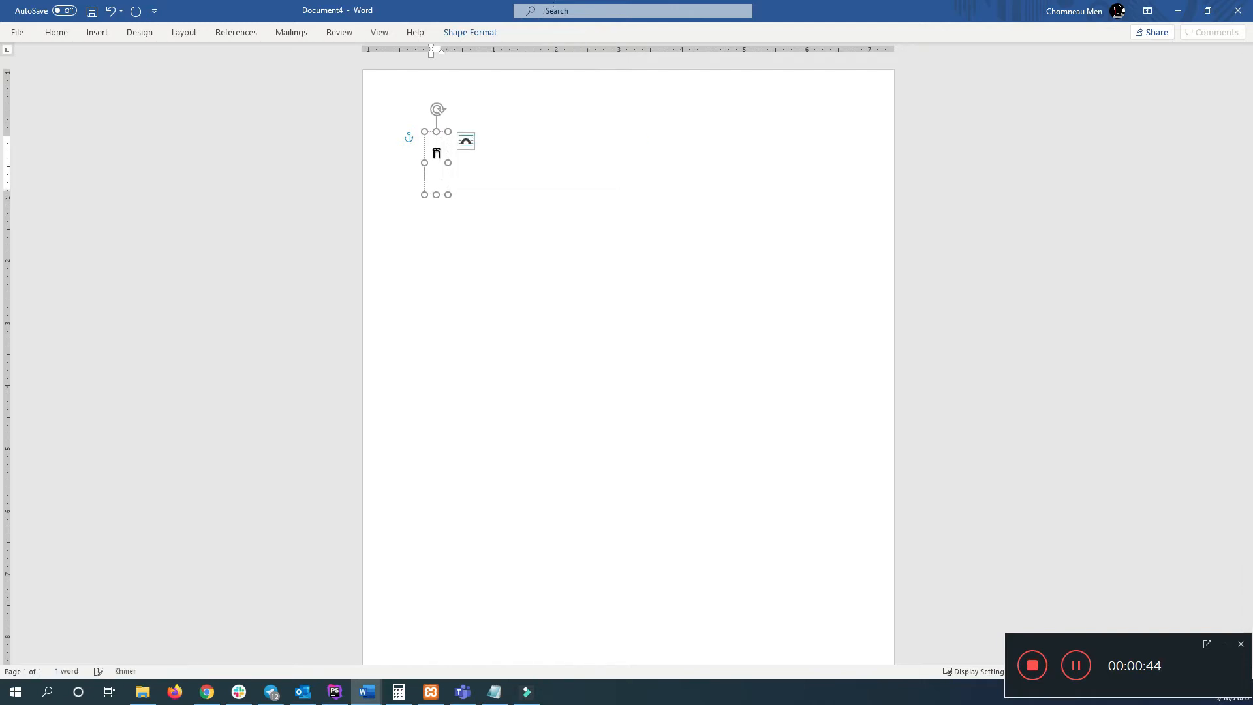
pyautogui.write('ក')
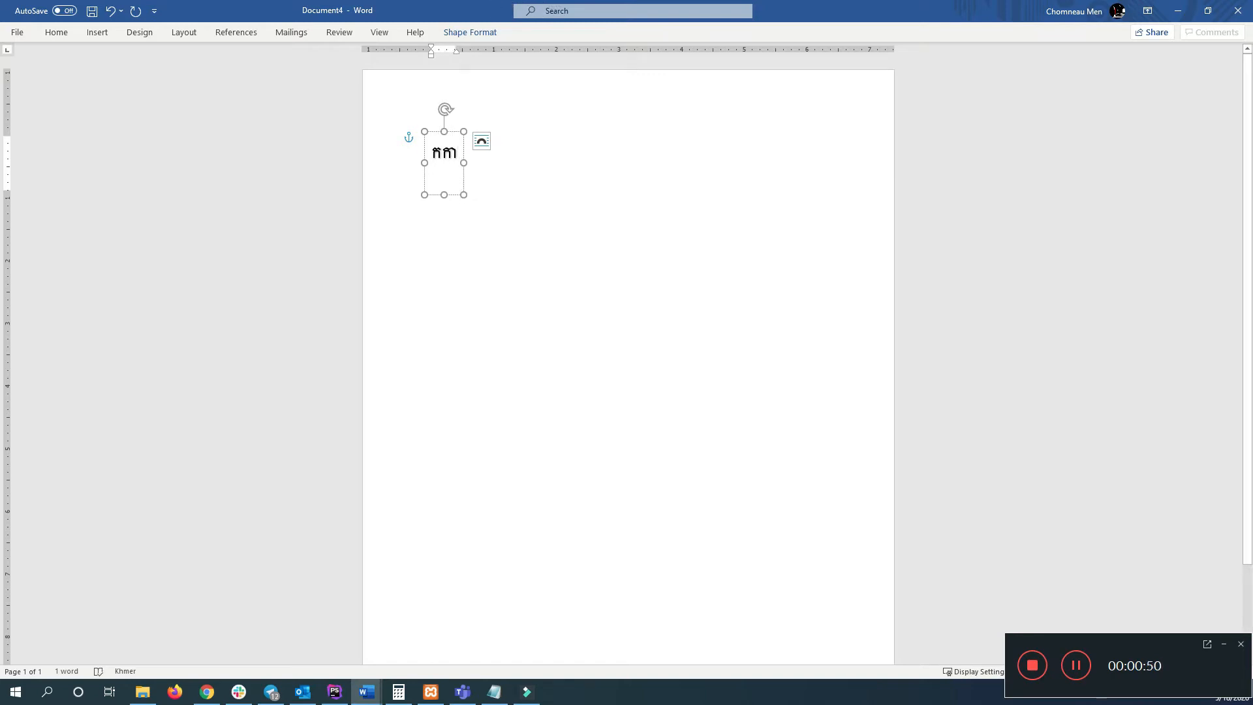
pyautogui.press('ctrl')
pyautogui.press('ctrl')
pyautogui.press('ctrl')
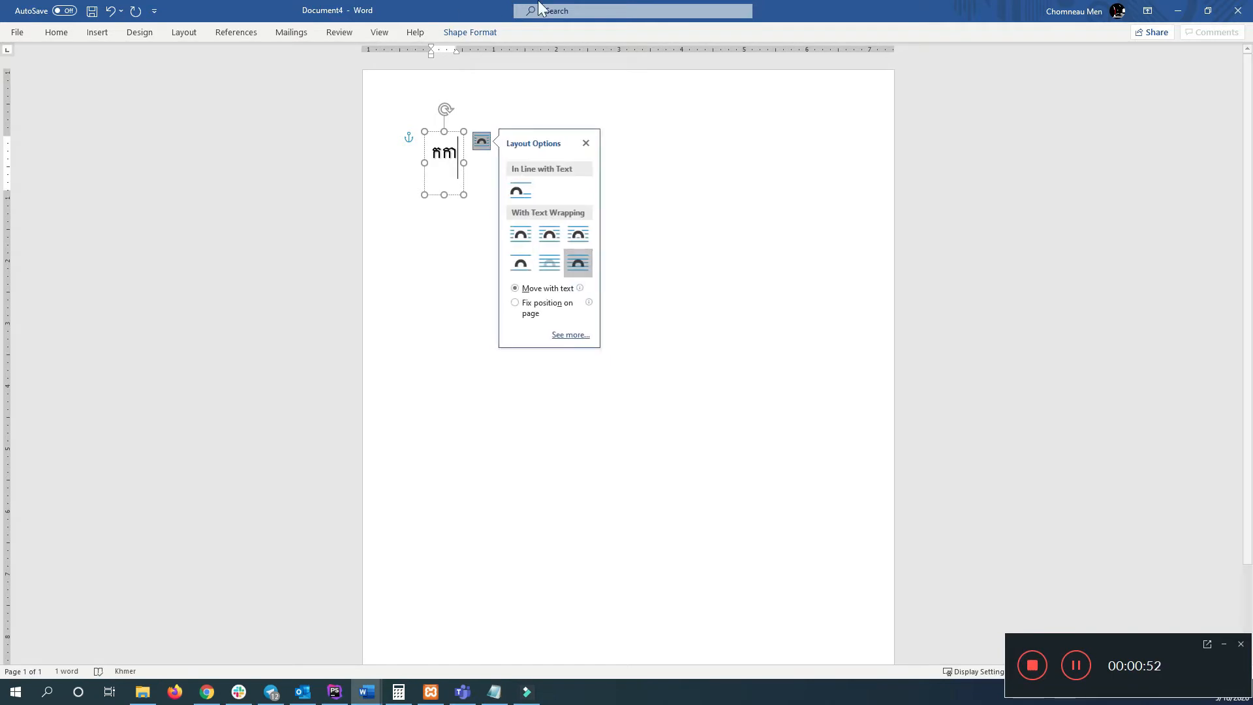
pyautogui.press('Escape')
# Step: Select all the text in the WordArt box and set its font to Moul
pyautogui.click(433, 156)
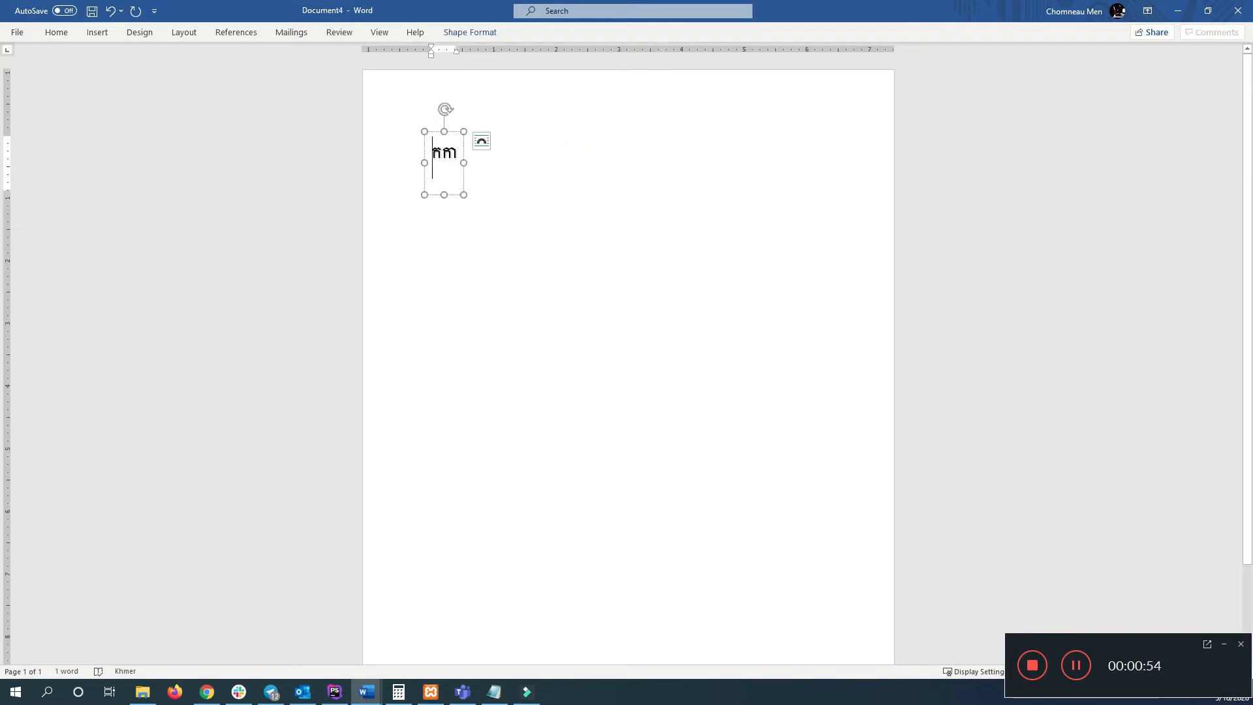
pyautogui.hotkey('ctrl', 'a')
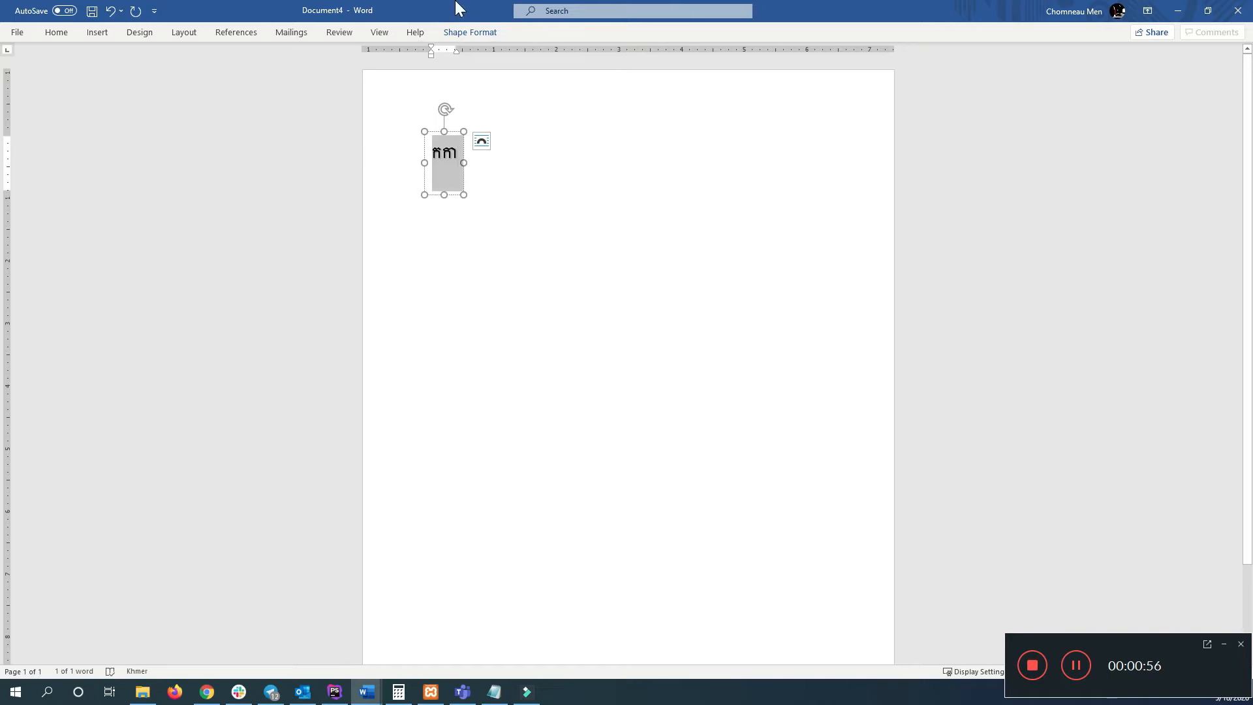
pyautogui.click(97, 32)
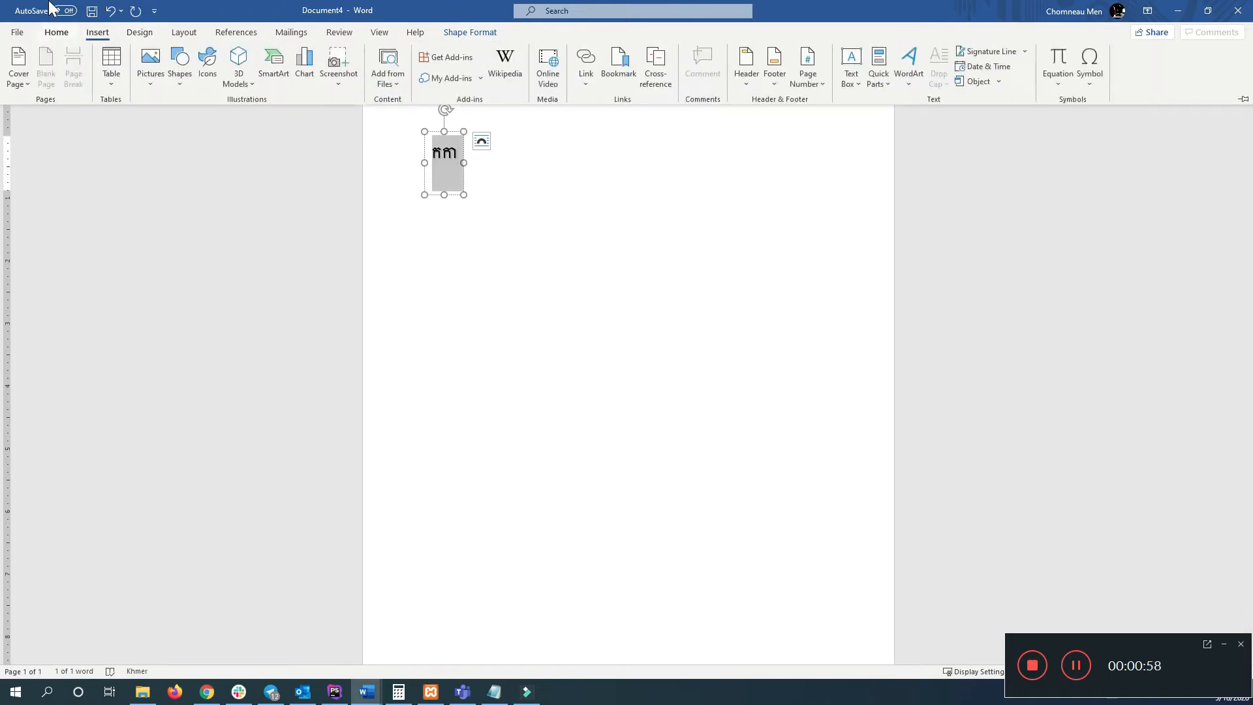
pyautogui.click(55, 32)
pyautogui.click(165, 58)
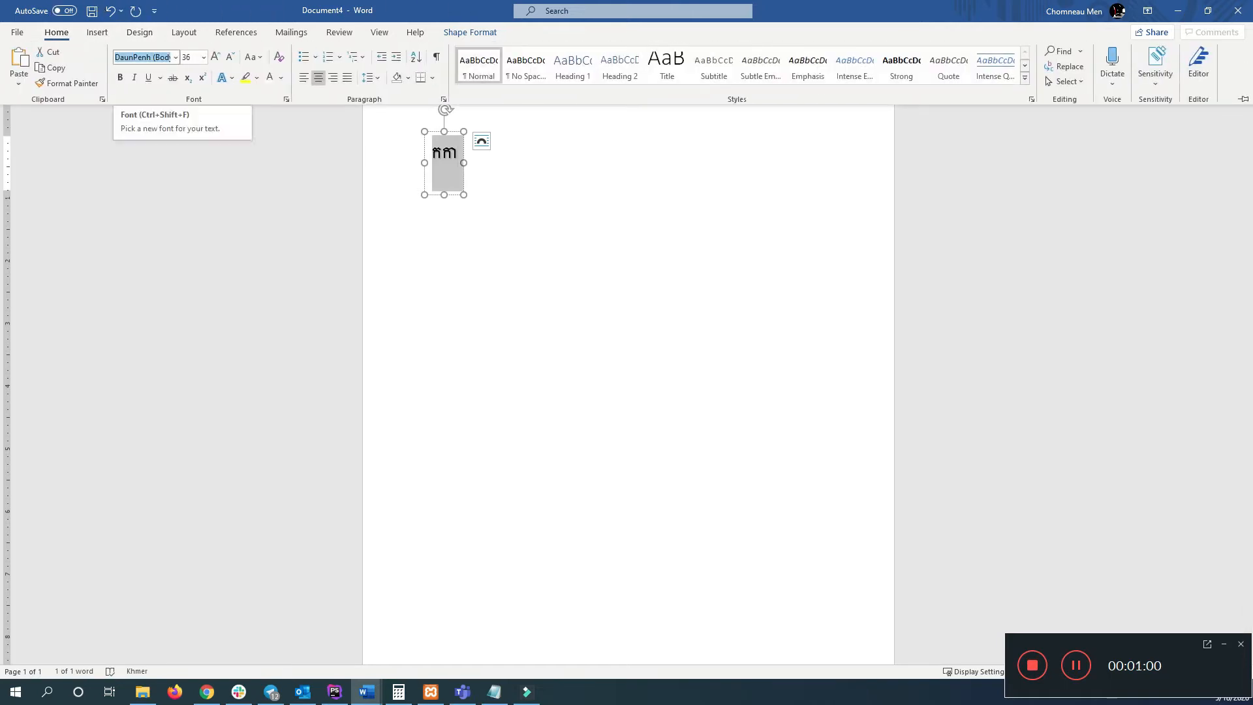
pyautogui.write('មោលុ')
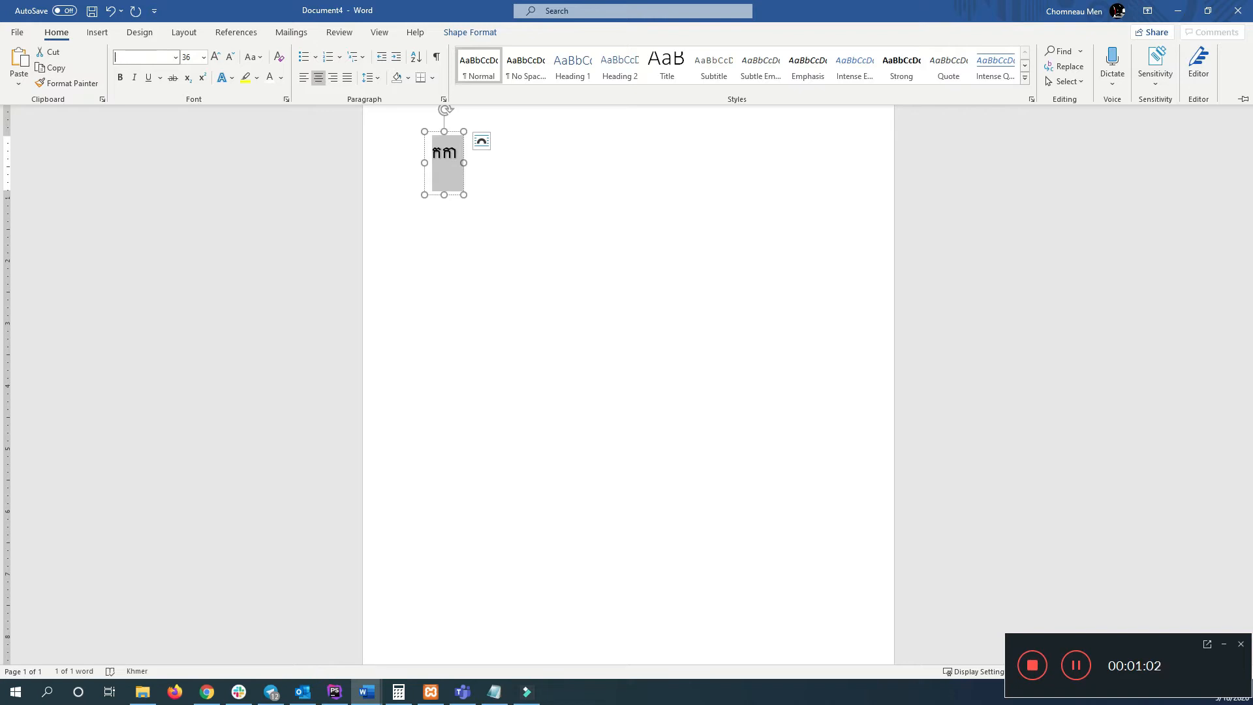
pyautogui.write('Moul')
pyautogui.press('Return')
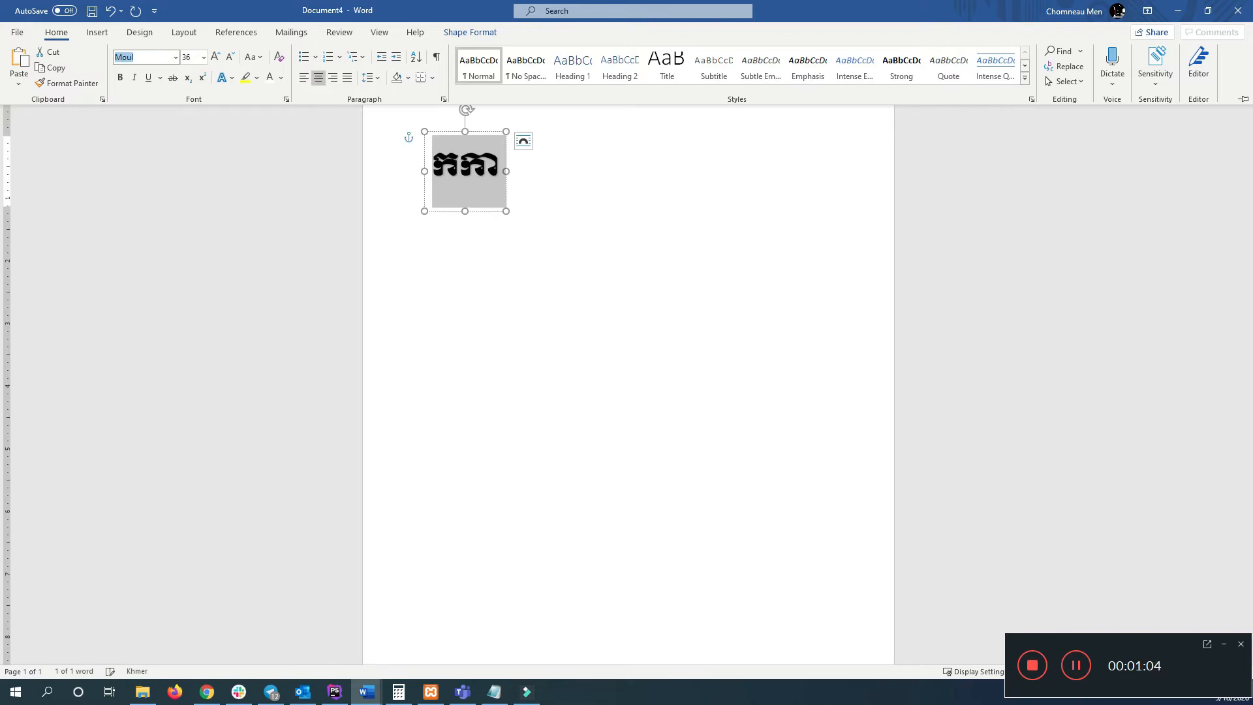
# Step: Set the selected Khmer text's font size to 72
pyautogui.press('Tab')
pyautogui.hotkey('alt', 'Down')
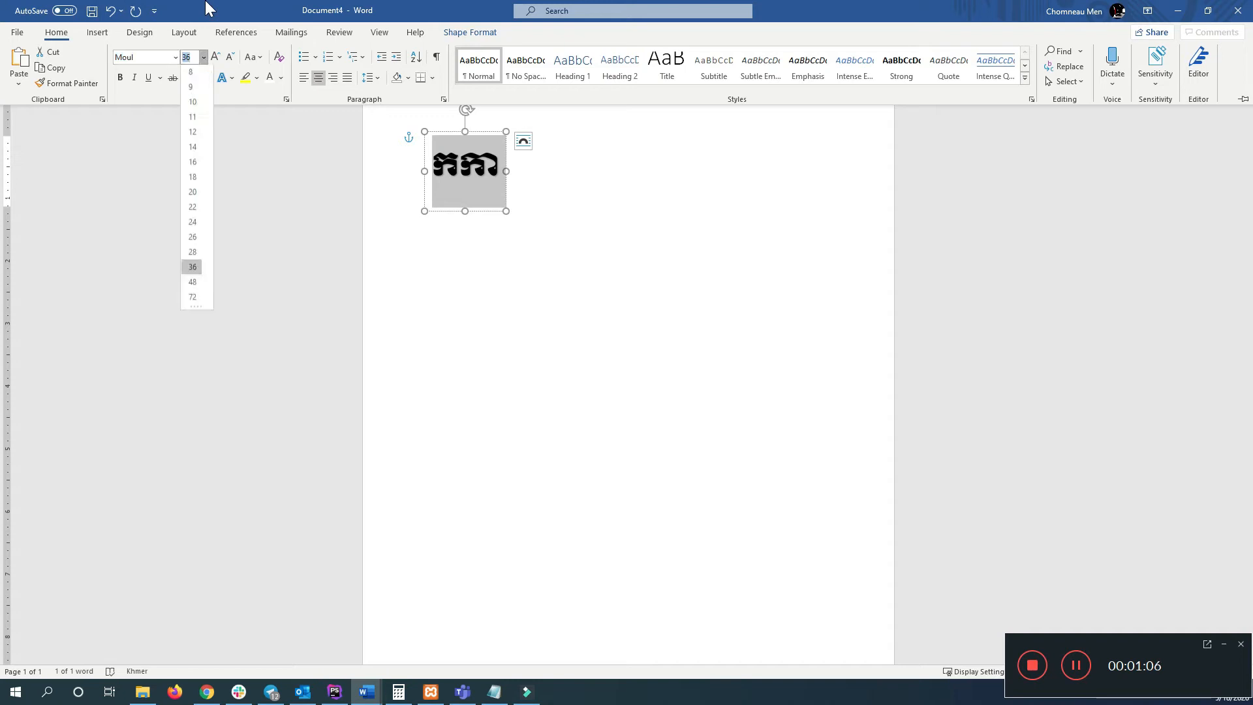
pyautogui.press('Down')
pyautogui.press('Down')
pyautogui.press('Return')
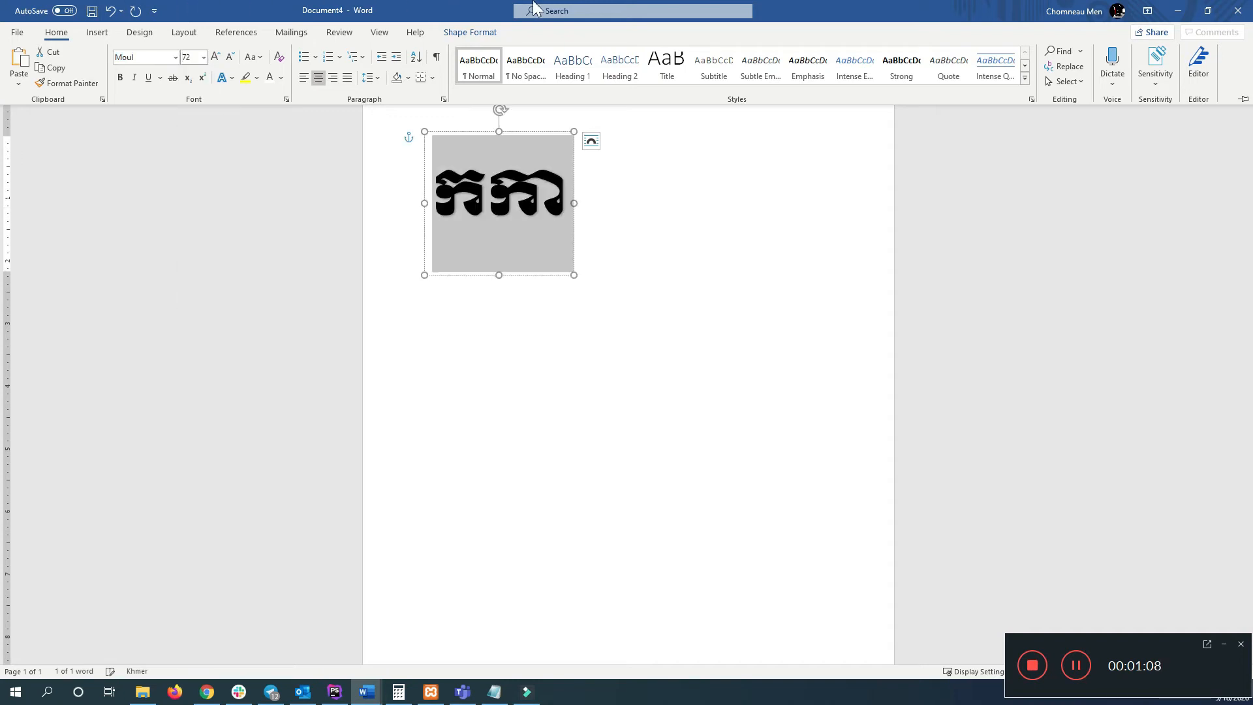
# Step: Select the WordArt box as a whole and set its font color to the white theme color
pyautogui.click(489, 196)
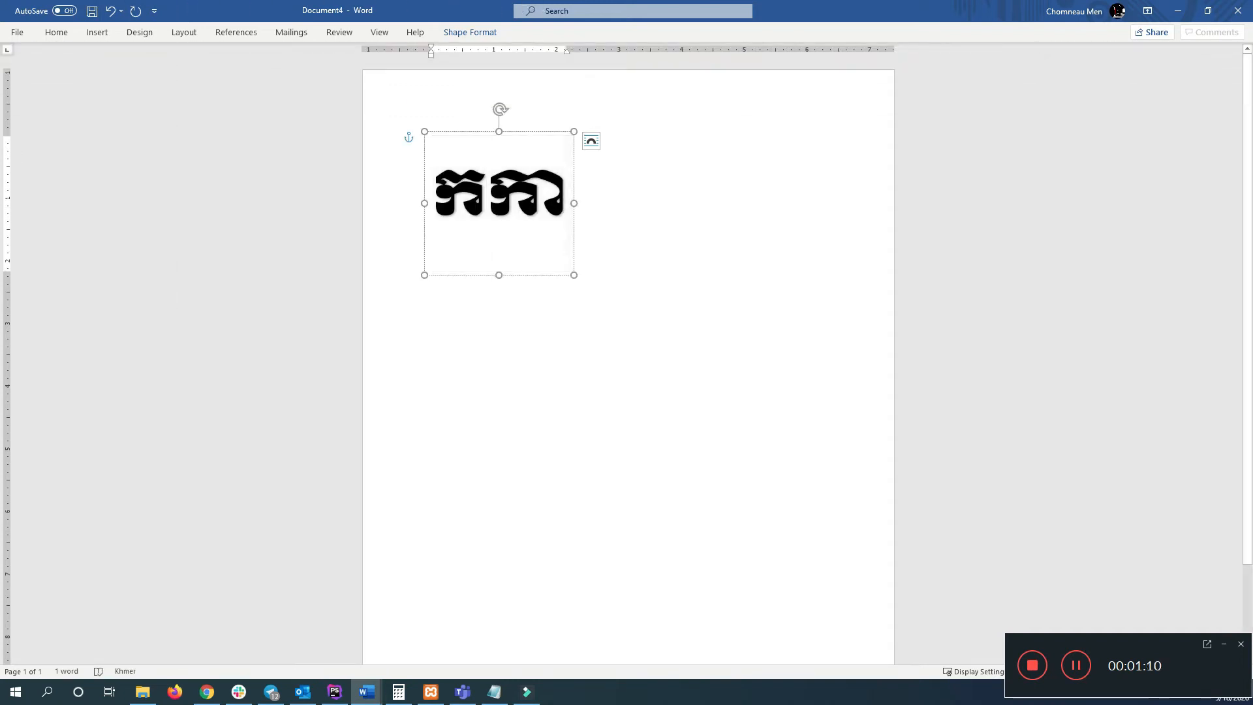
pyautogui.click(738, 10)
pyautogui.click(487, 196)
pyautogui.press('Escape')
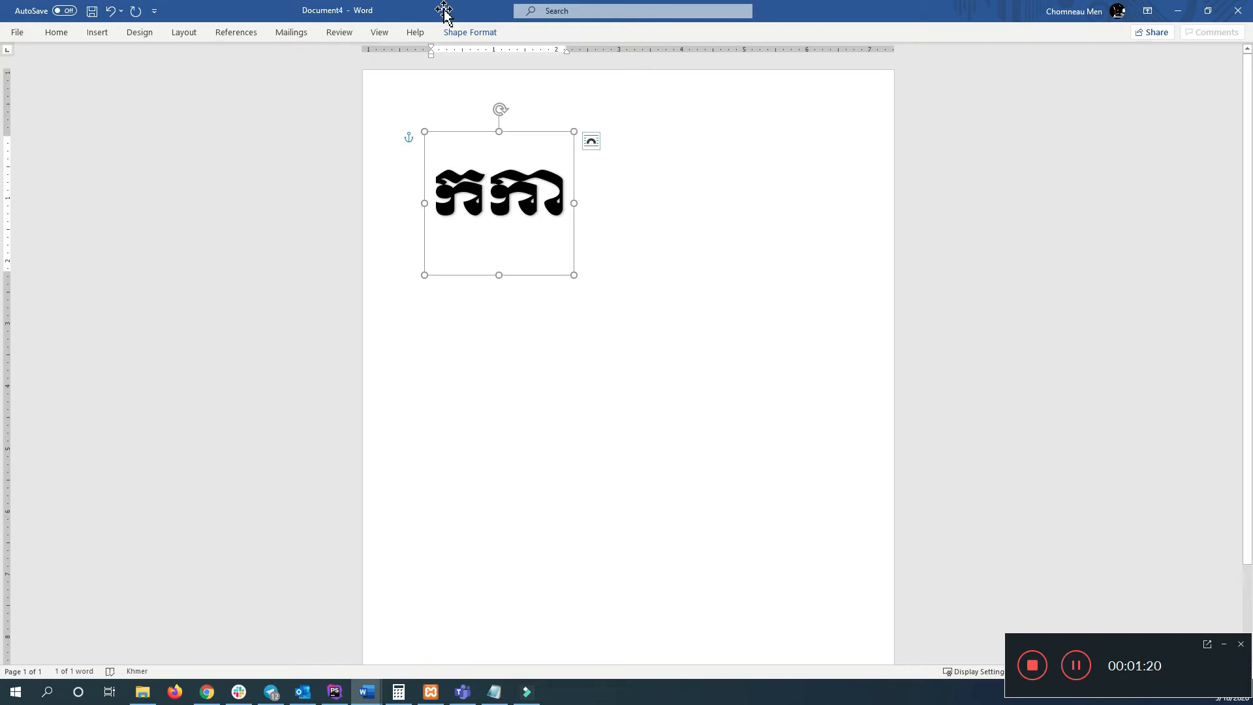
pyautogui.click(139, 32)
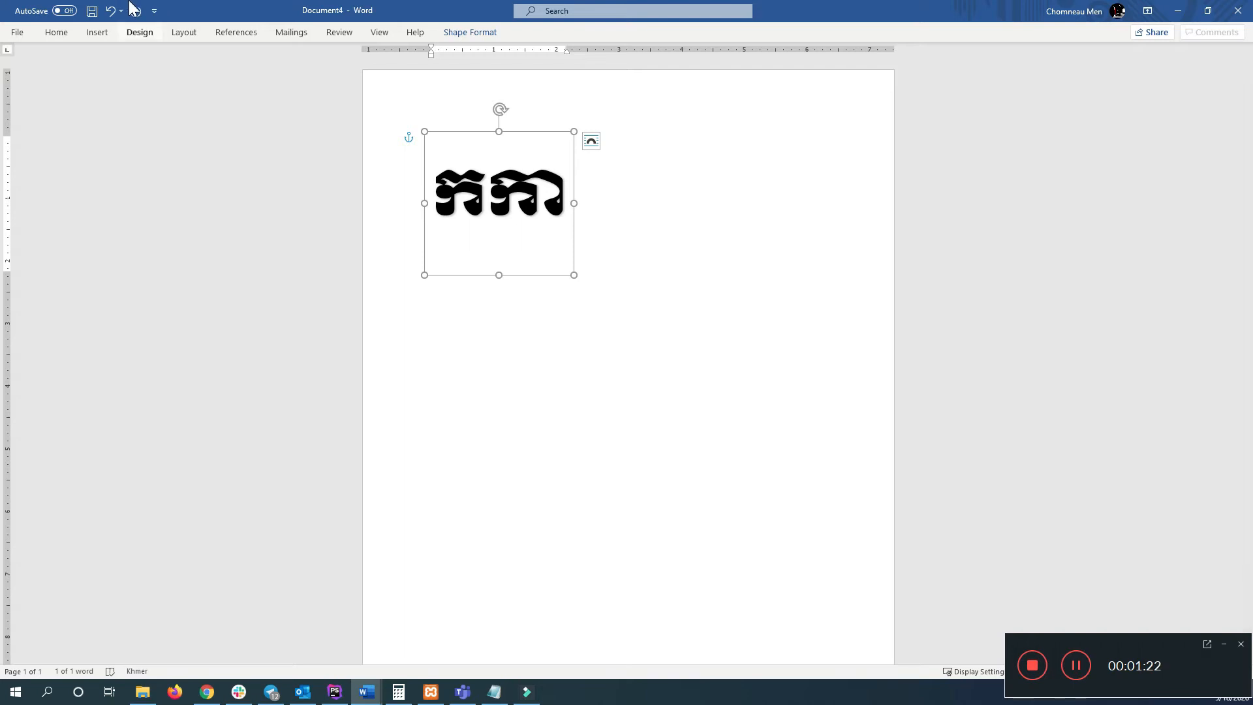
pyautogui.click(96, 32)
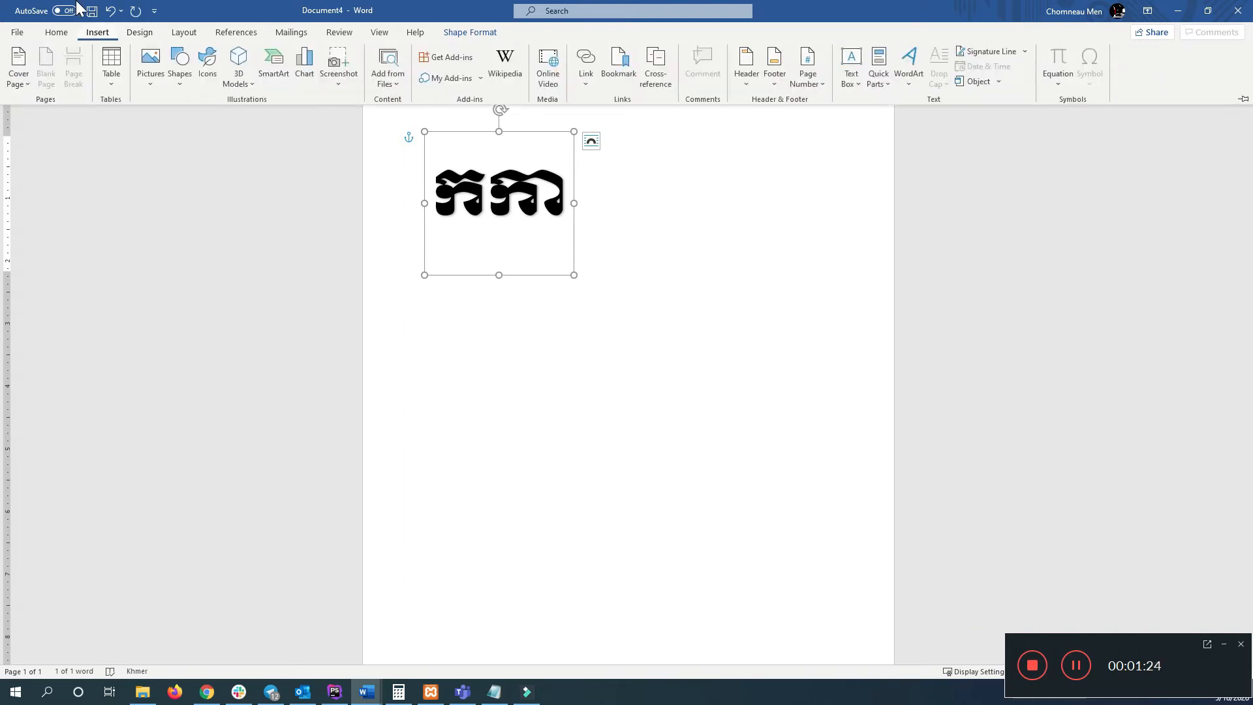
pyautogui.click(60, 32)
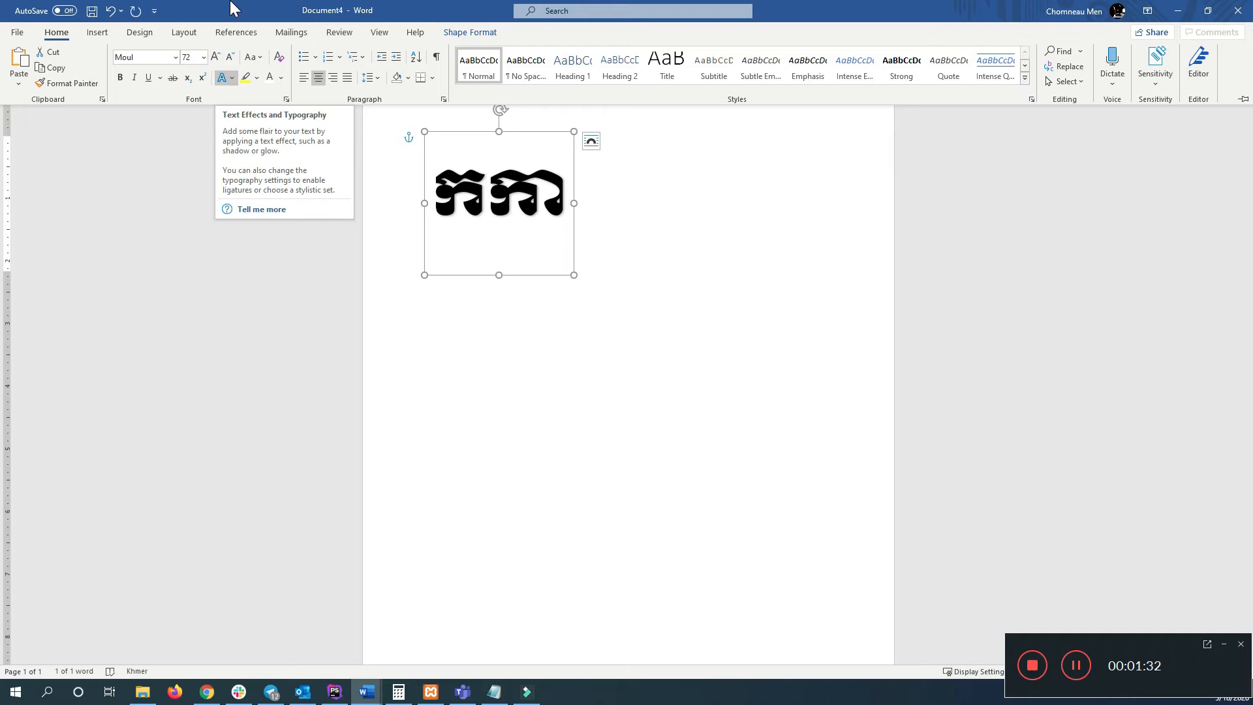
pyautogui.click(232, 78)
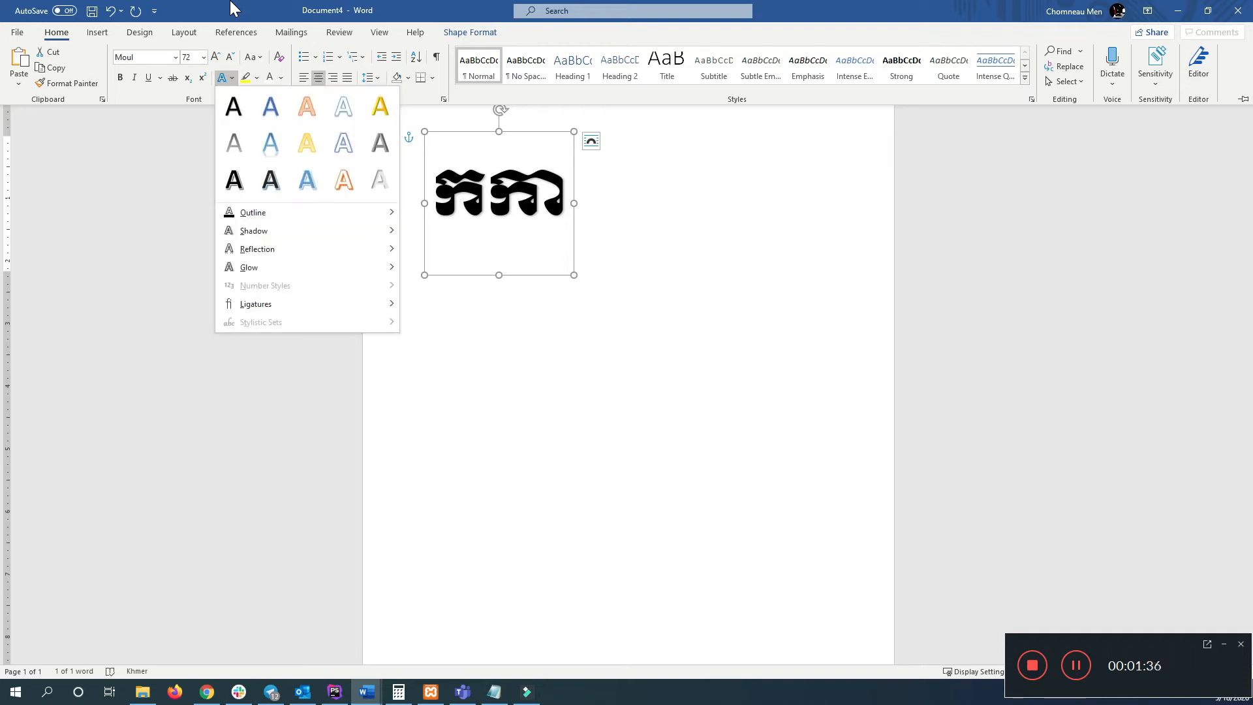
pyautogui.press('o')
pyautogui.click(280, 78)
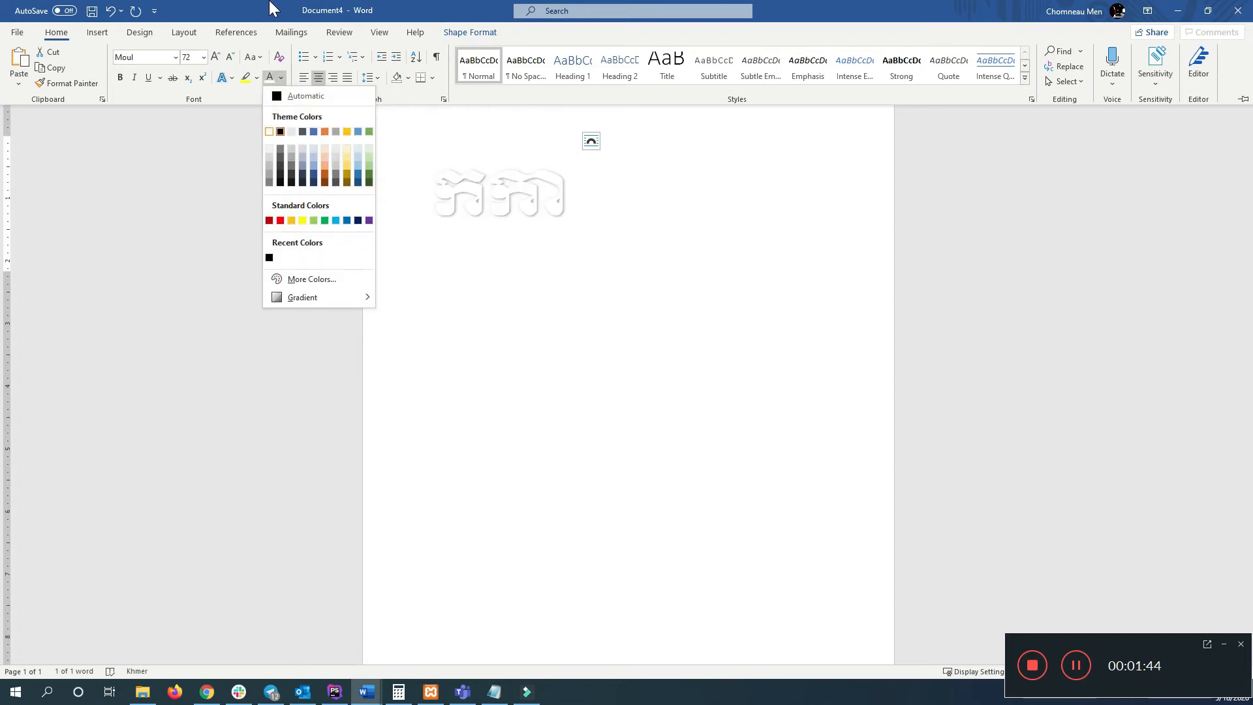
pyautogui.click(269, 132)
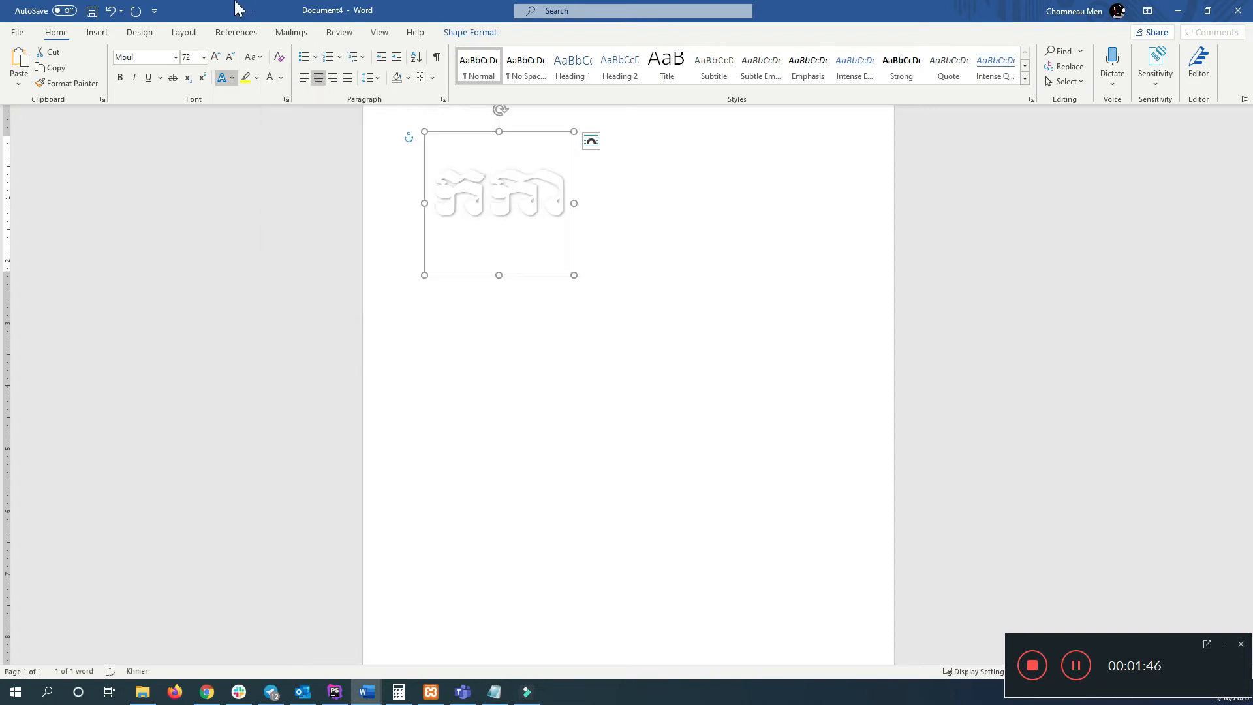
# Step: Apply a dotted dash style to the text outline of the Khmer WordArt
pyautogui.click(231, 77)
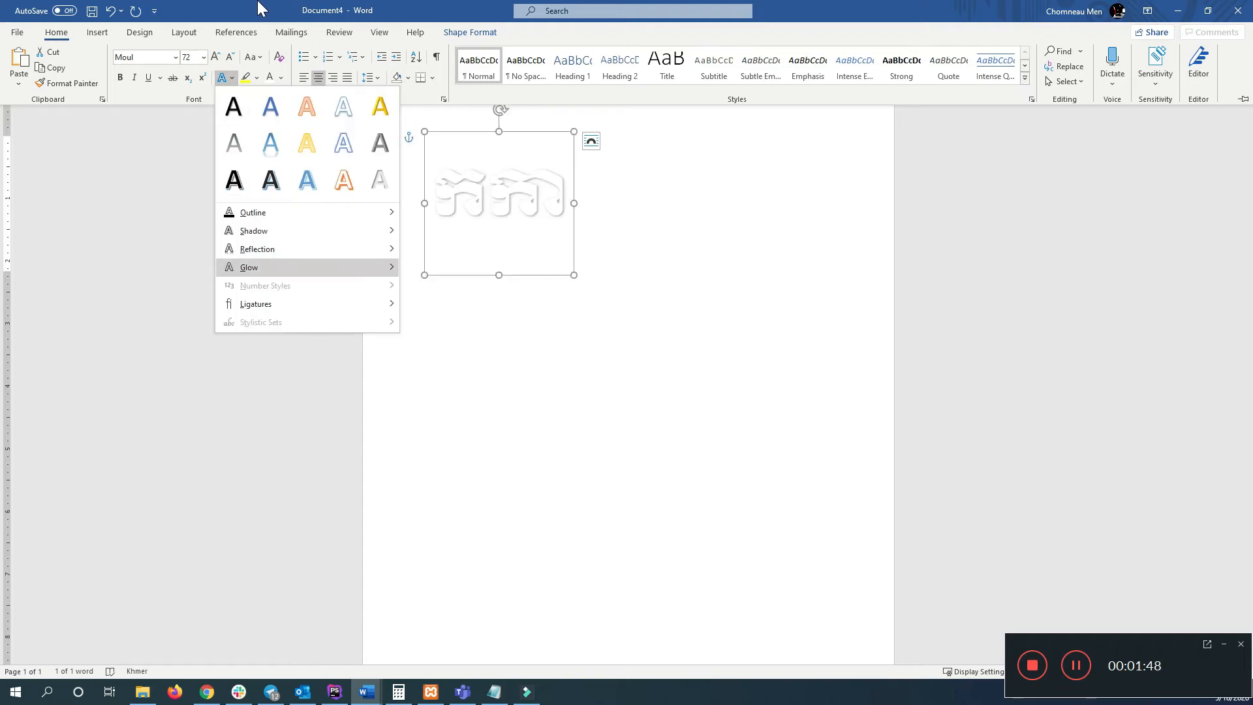
pyautogui.moveTo(331, 212)
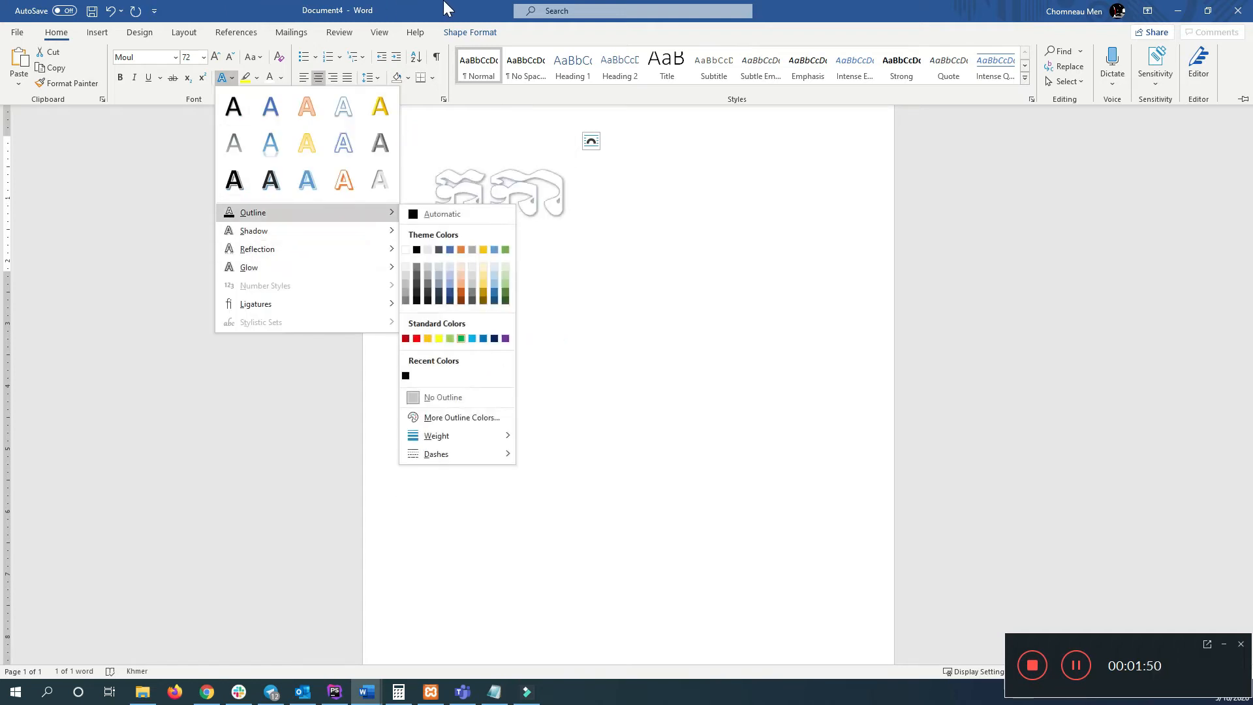
pyautogui.moveTo(483, 435)
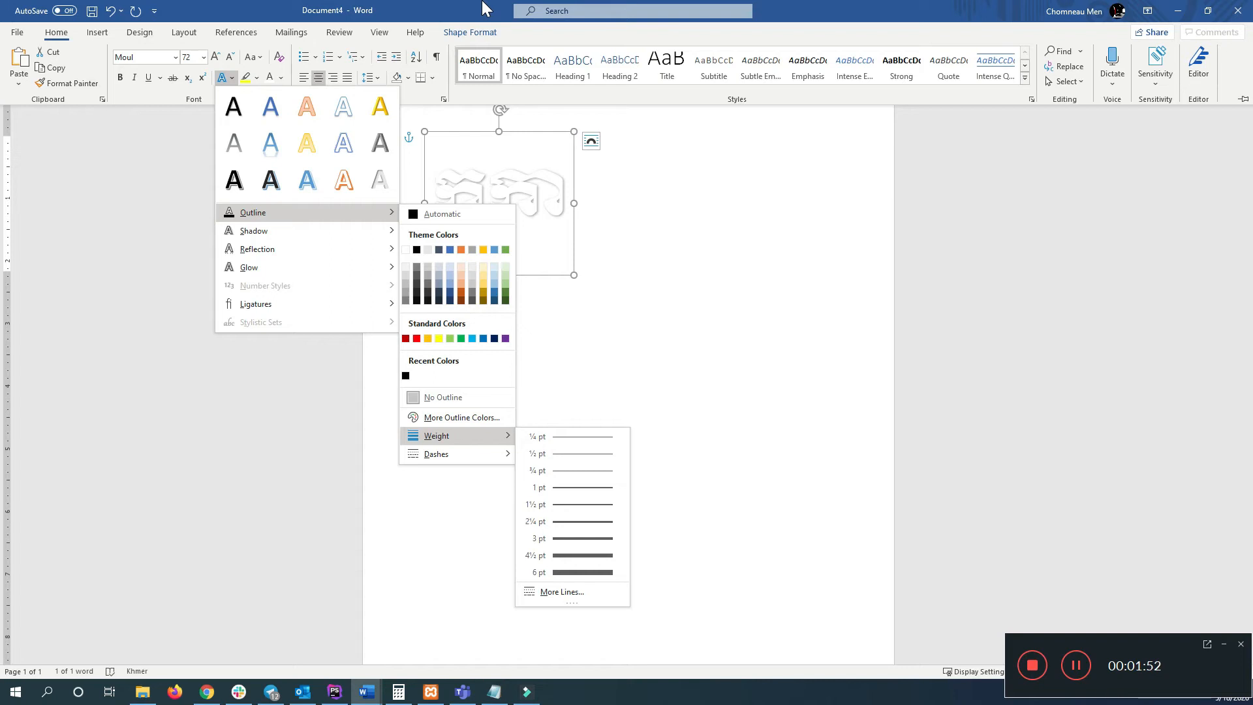
pyautogui.press('Down')
pyautogui.press('Right')
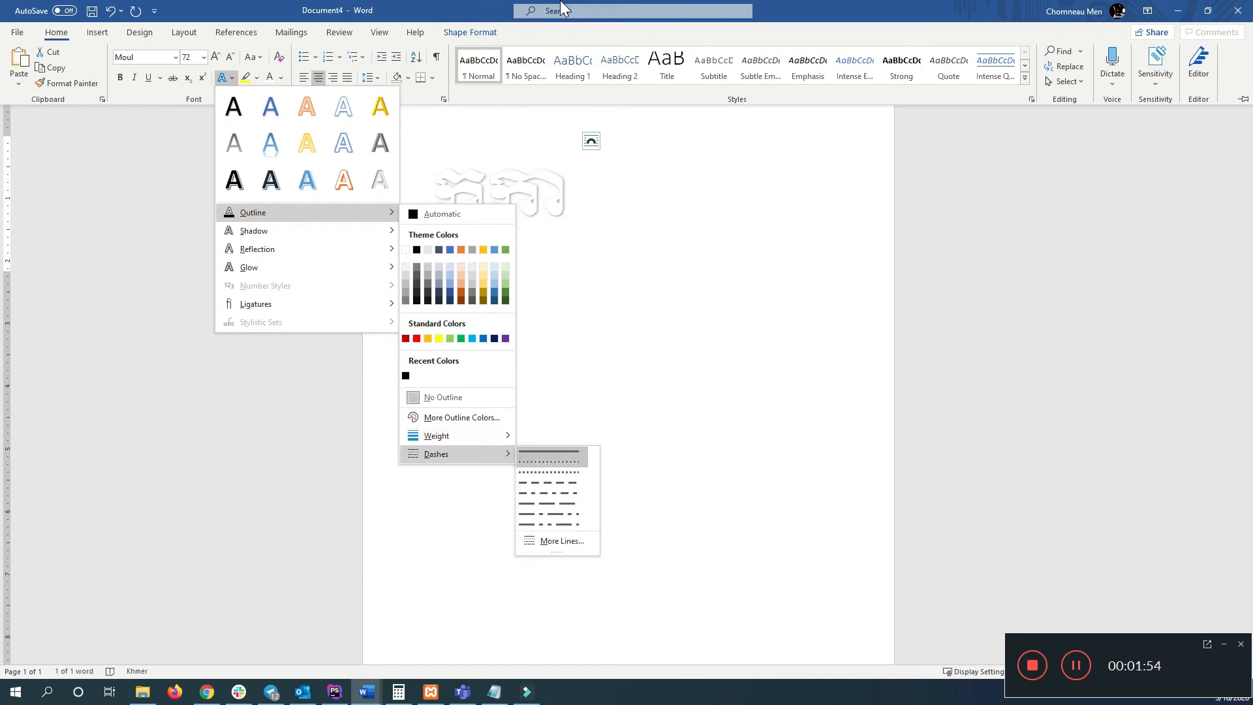
pyautogui.click(562, 2)
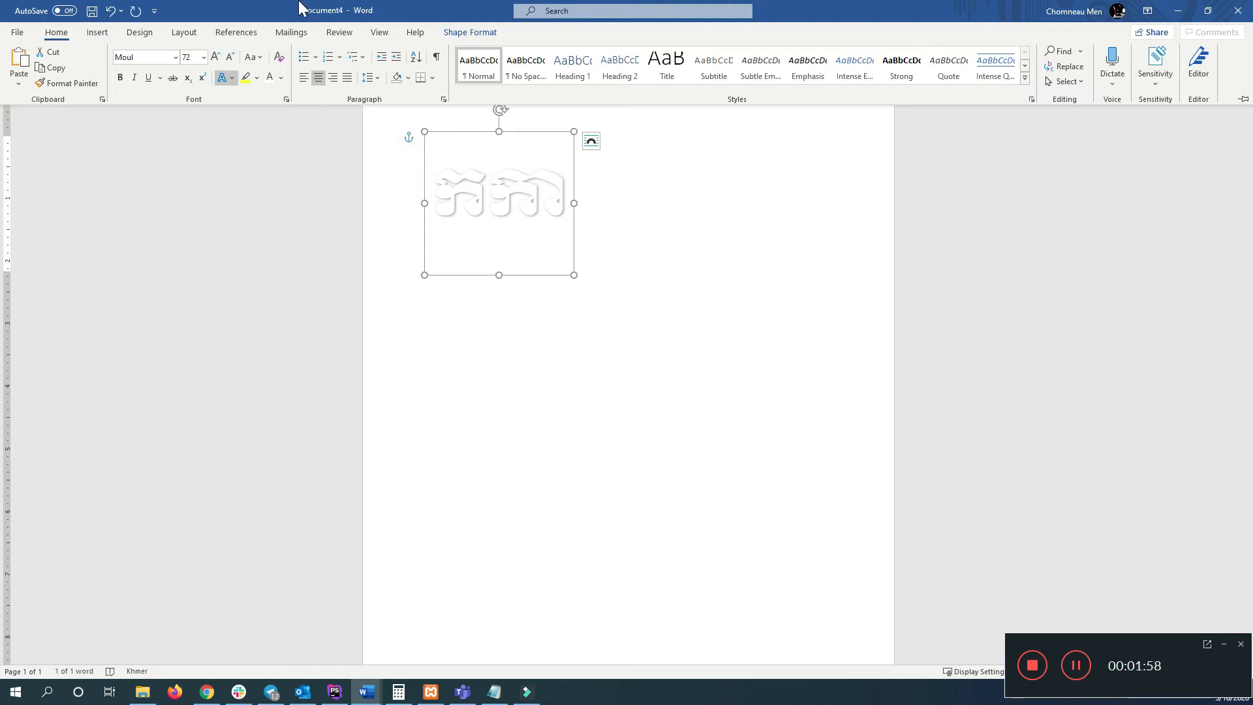
# Step: Set the WordArt text's outline color to a darker shade of the blue theme color
pyautogui.click(232, 78)
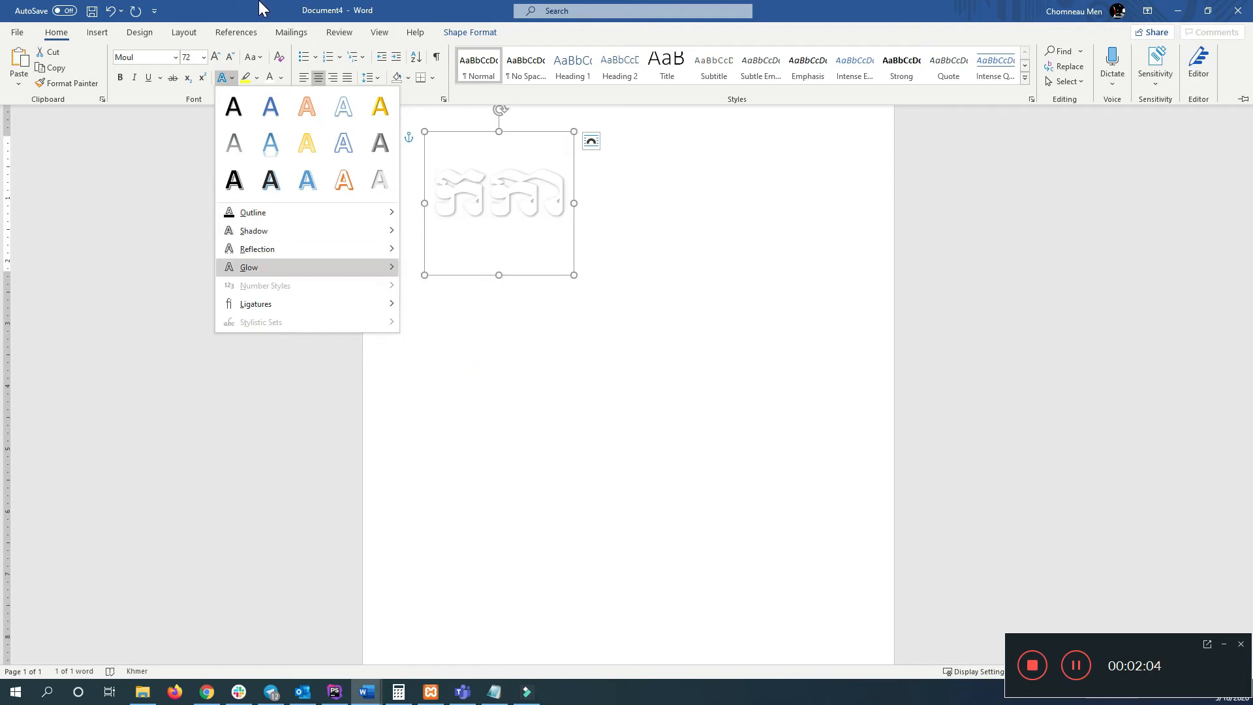
pyautogui.moveTo(254, 231)
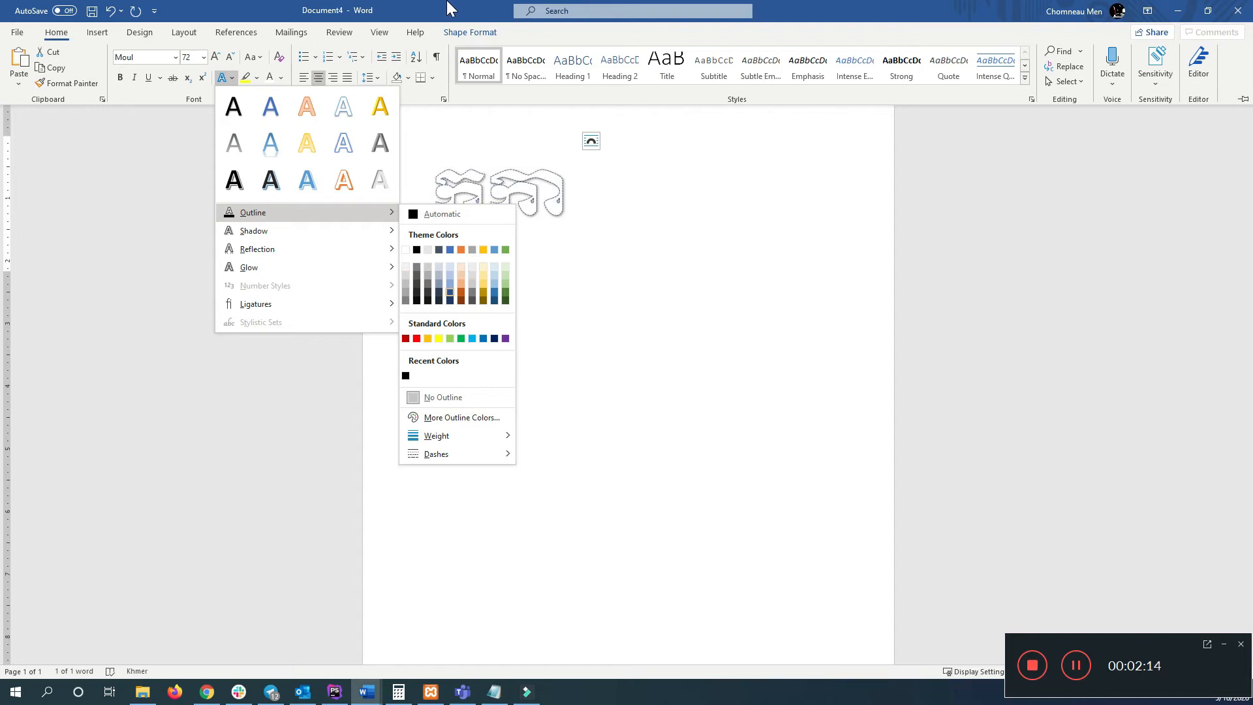
pyautogui.click(449, 292)
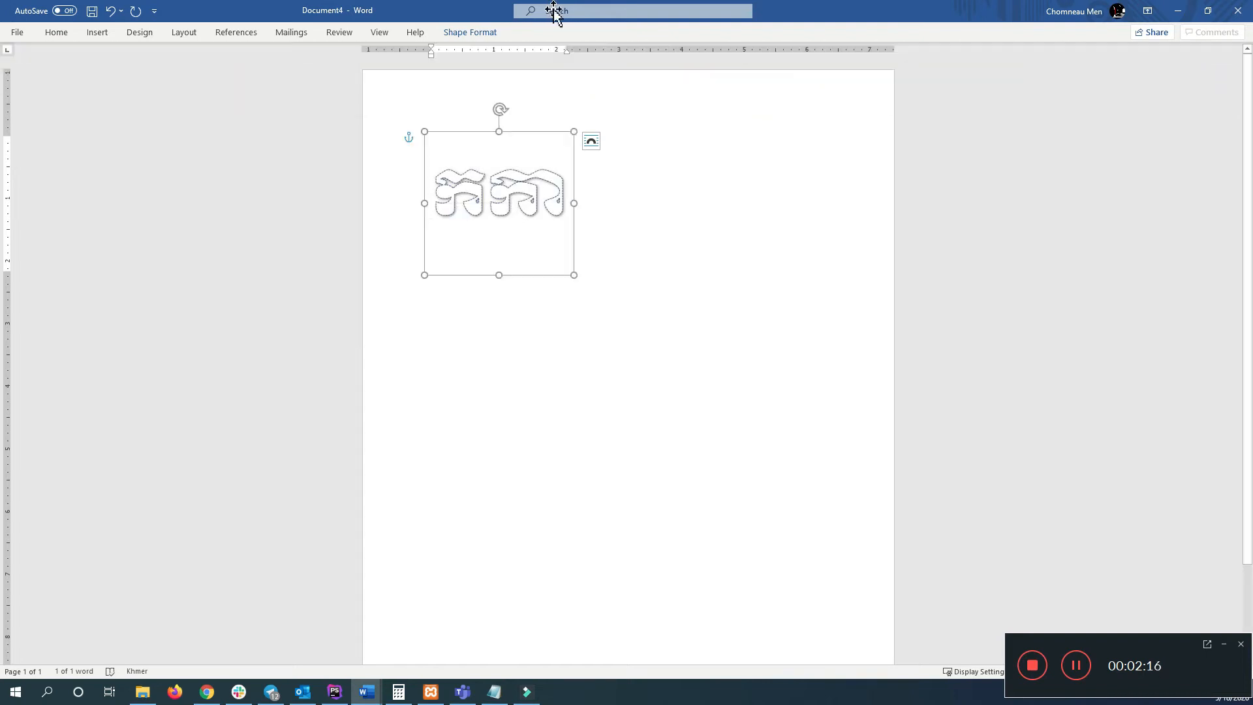
# Step: Enlarge the WordArt box to about 6 inches wide and add កិ កី after the existing Khmer letters
pyautogui.moveTo(573, 275)
pyautogui.mouseDown()
pyautogui.moveTo(874, 396)
pyautogui.moveTo(809, 348)
pyautogui.mouseUp()
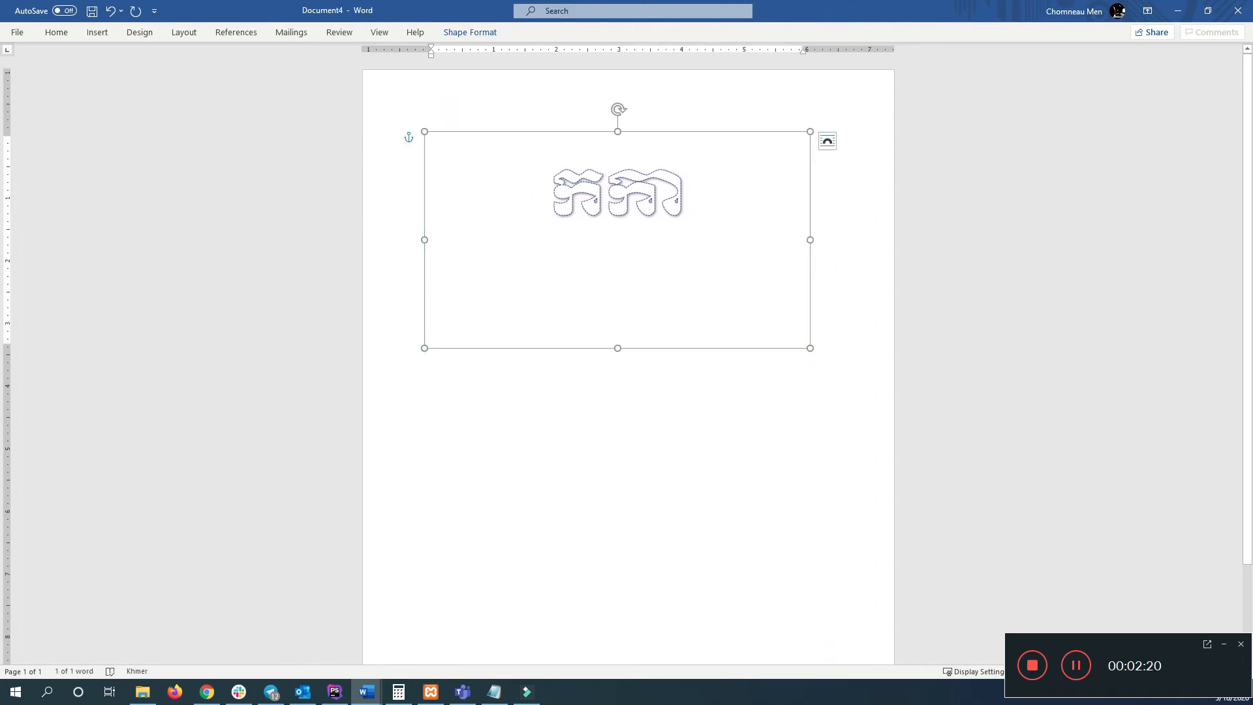
pyautogui.click(549, 196)
pyautogui.click(604, 195)
pyautogui.click(686, 196)
pyautogui.hotkey('alt', 'shift')
pyautogui.write('i')
pyautogui.press('BackSpace')
pyautogui.hotkey('alt', 'shift')
pyautogui.write('ភិ ភី')
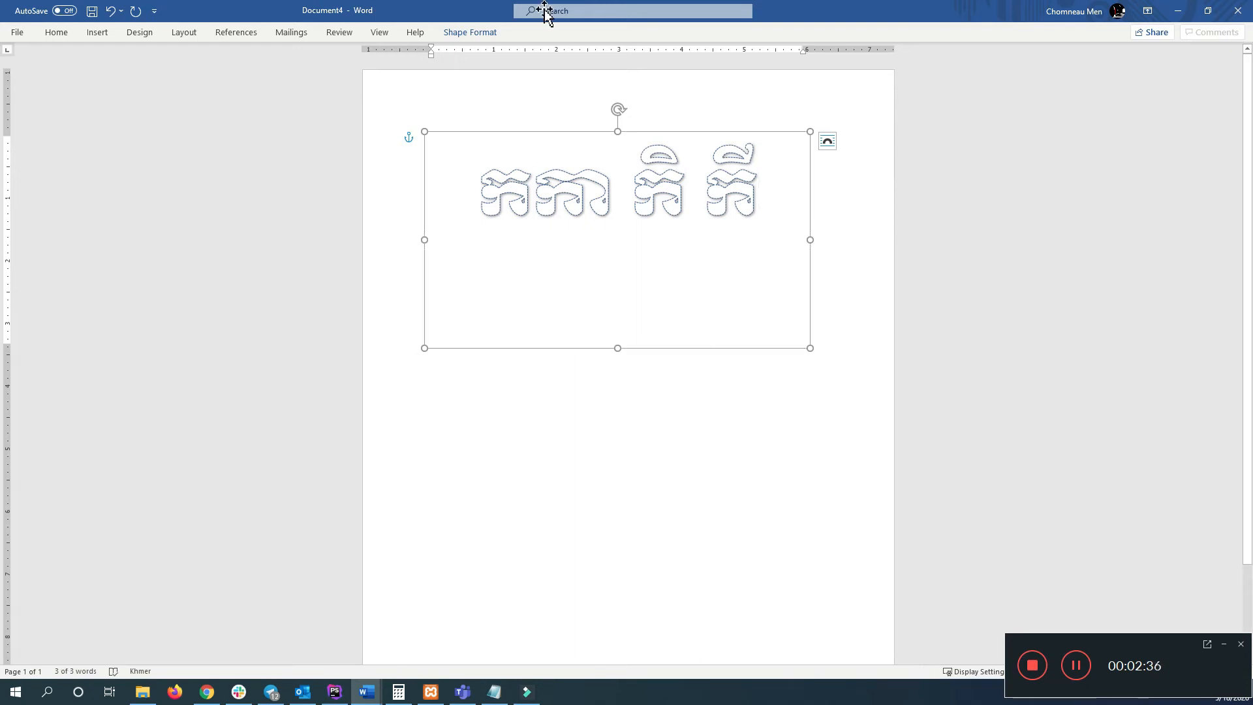
# Step: Paste a copy of the WordArt box below the original and replace the copy's letters with ត ថ ទ
pyautogui.press('Escape')
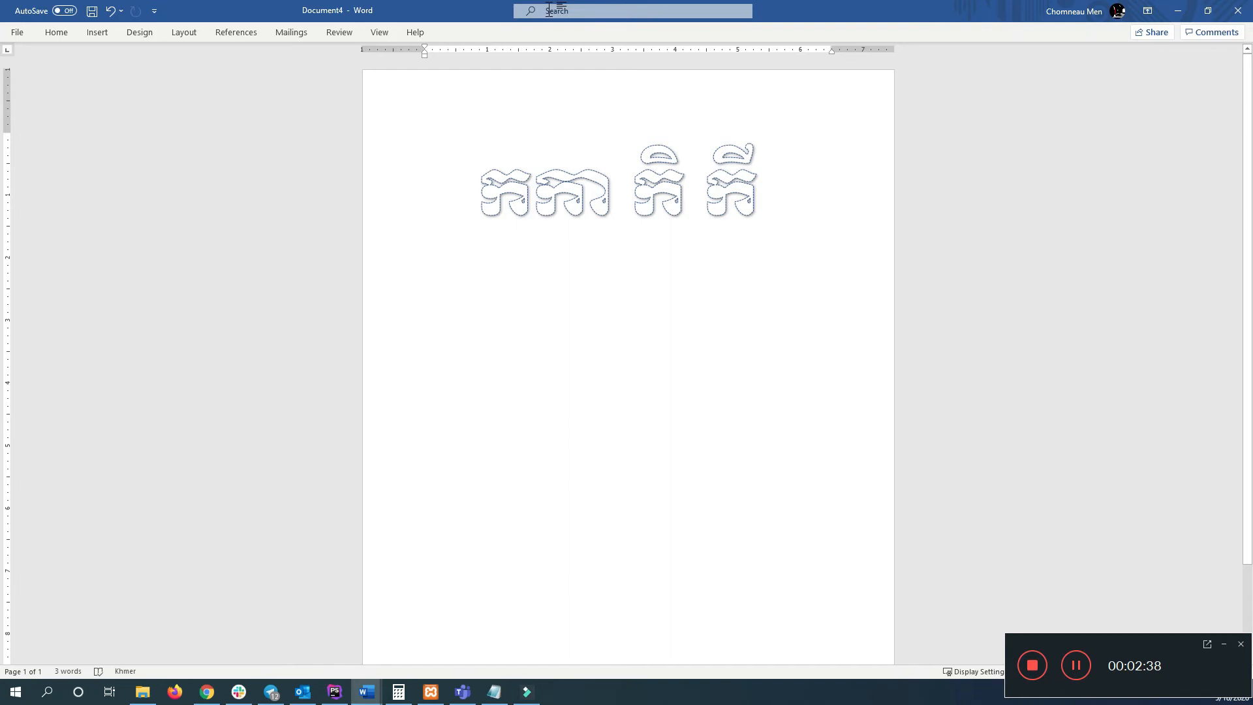
pyautogui.hotkey('ctrl', 'v')
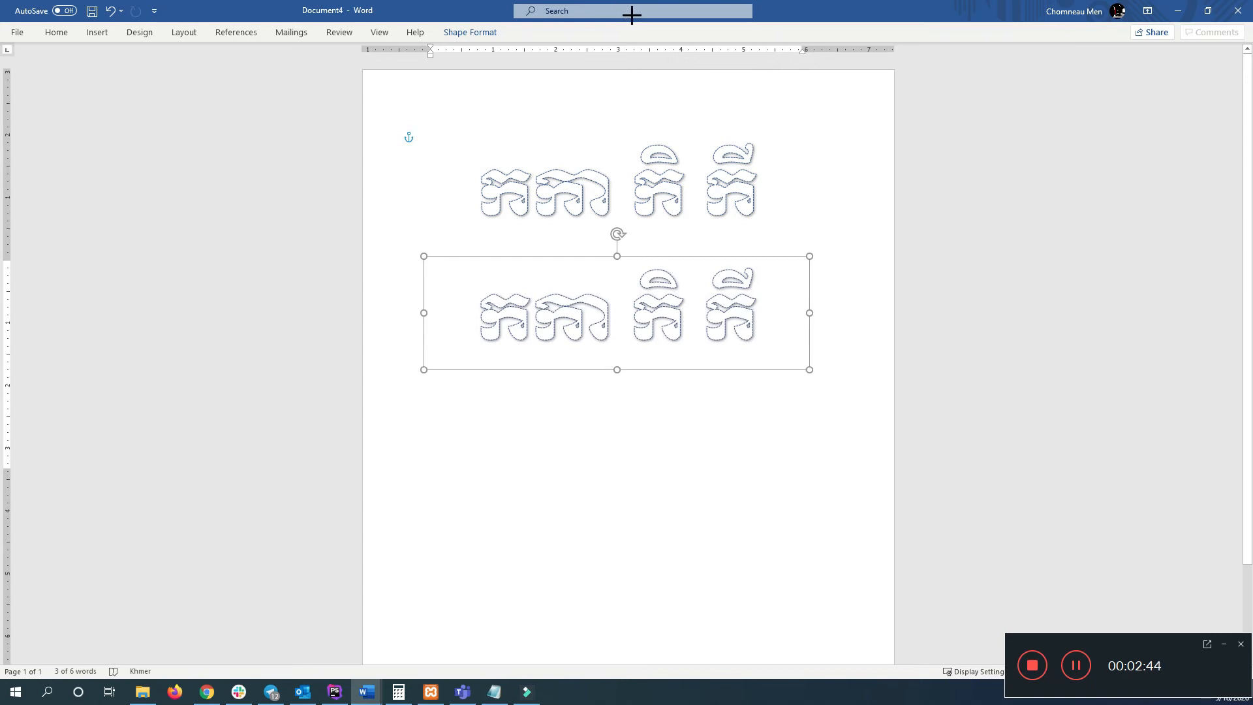
pyautogui.click(758, 320)
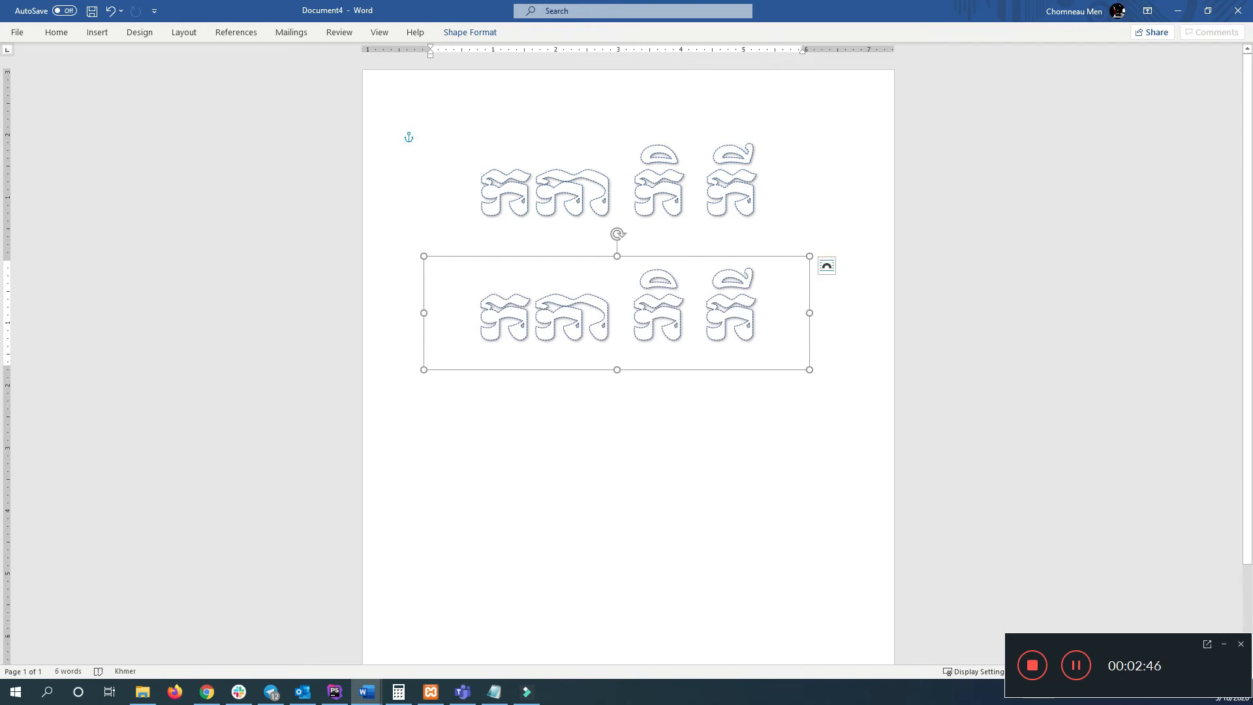
pyautogui.press('BackSpace')
pyautogui.press('BackSpace')
pyautogui.press('BackSpace')
pyautogui.press('BackSpace')
pyautogui.press('BackSpace')
pyautogui.press('BackSpace')
pyautogui.press('BackSpace')
pyautogui.press('BackSpace')
pyautogui.press('BackSpace')
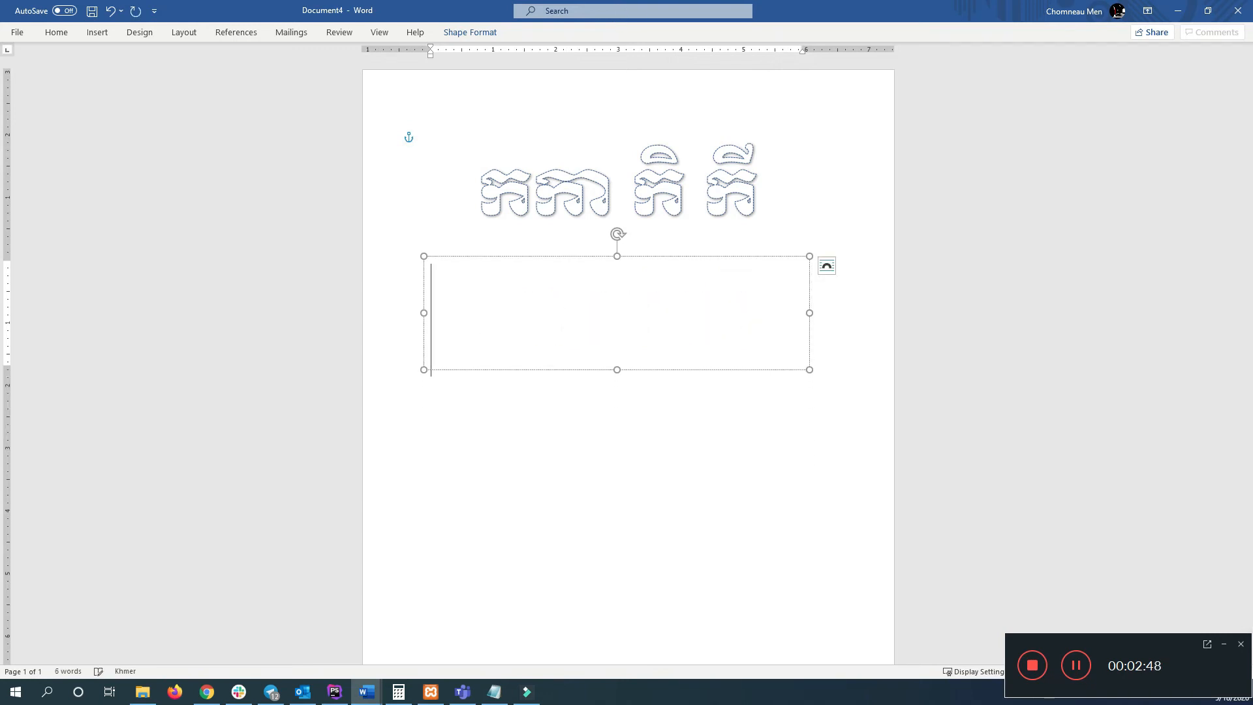
pyautogui.write('ឥ ជា')
pyautogui.press('BackSpace')
pyautogui.write('ឈ')
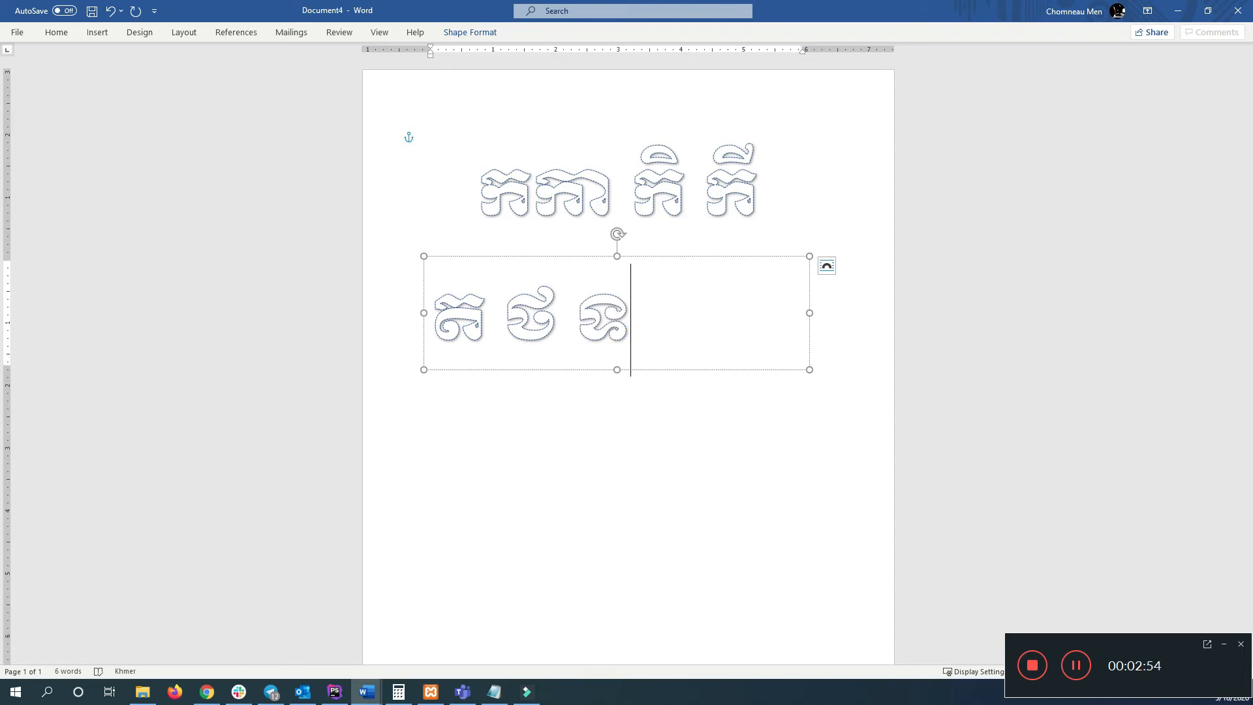
# Step: Apply the text effect with black fill, white outline and hard blue shadow to the whole ត ថ ទ WordArt box
pyautogui.click(425, 137)
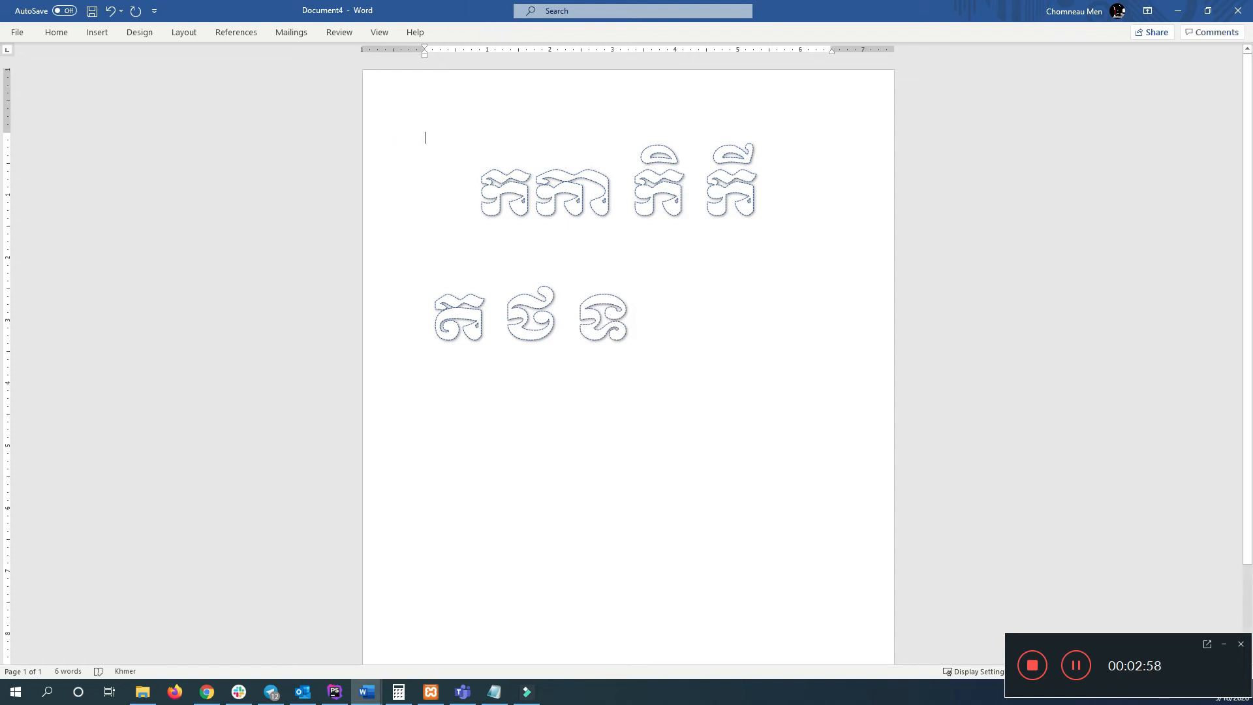
pyautogui.click(614, 196)
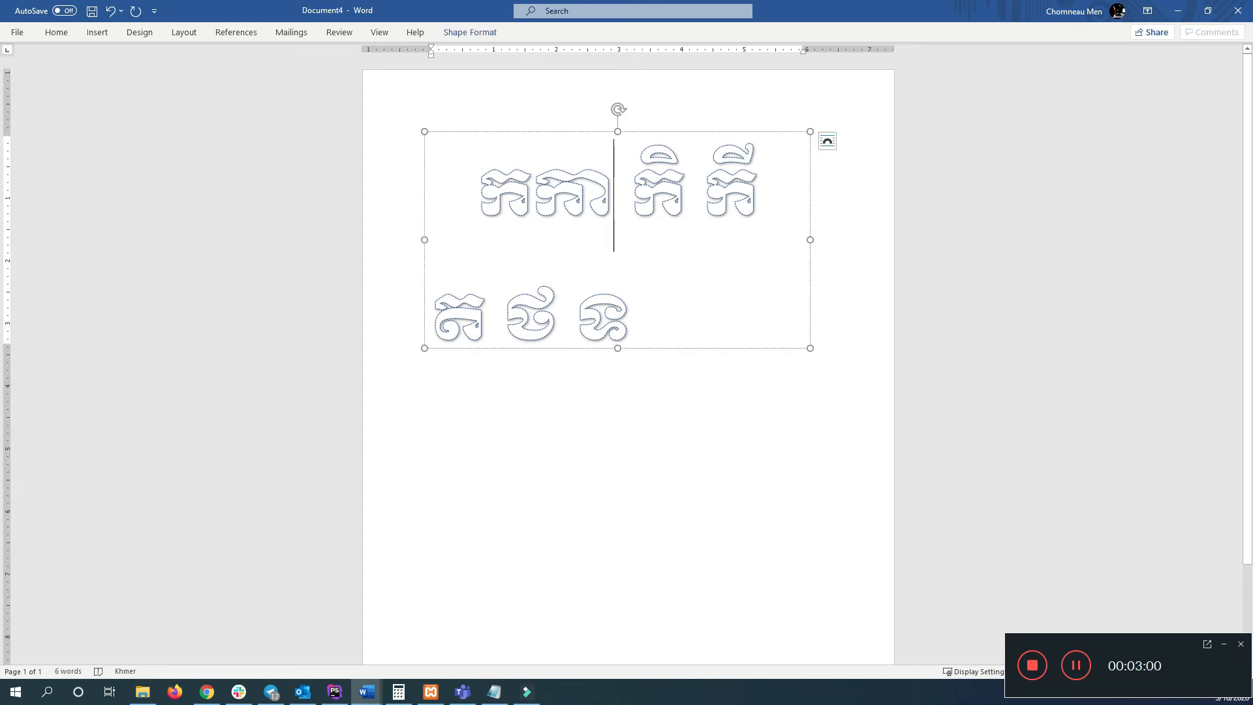
pyautogui.click(575, 319)
pyautogui.press('Escape')
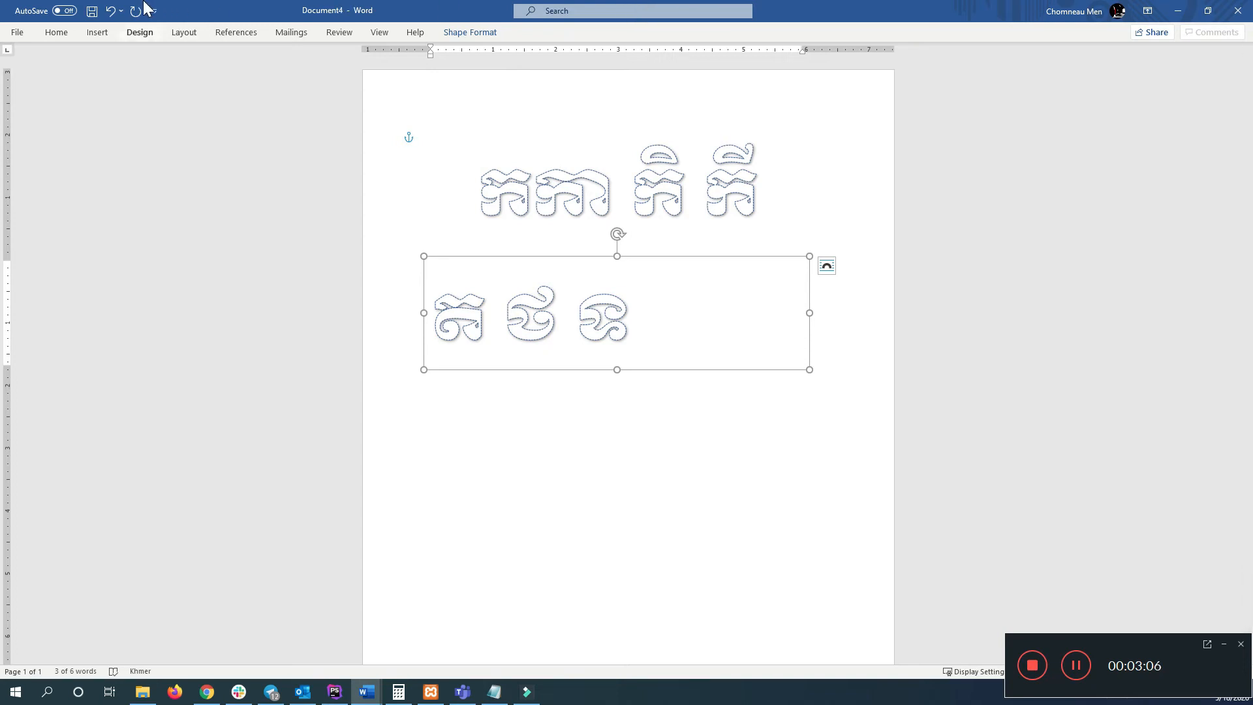
pyautogui.click(97, 32)
pyautogui.click(56, 32)
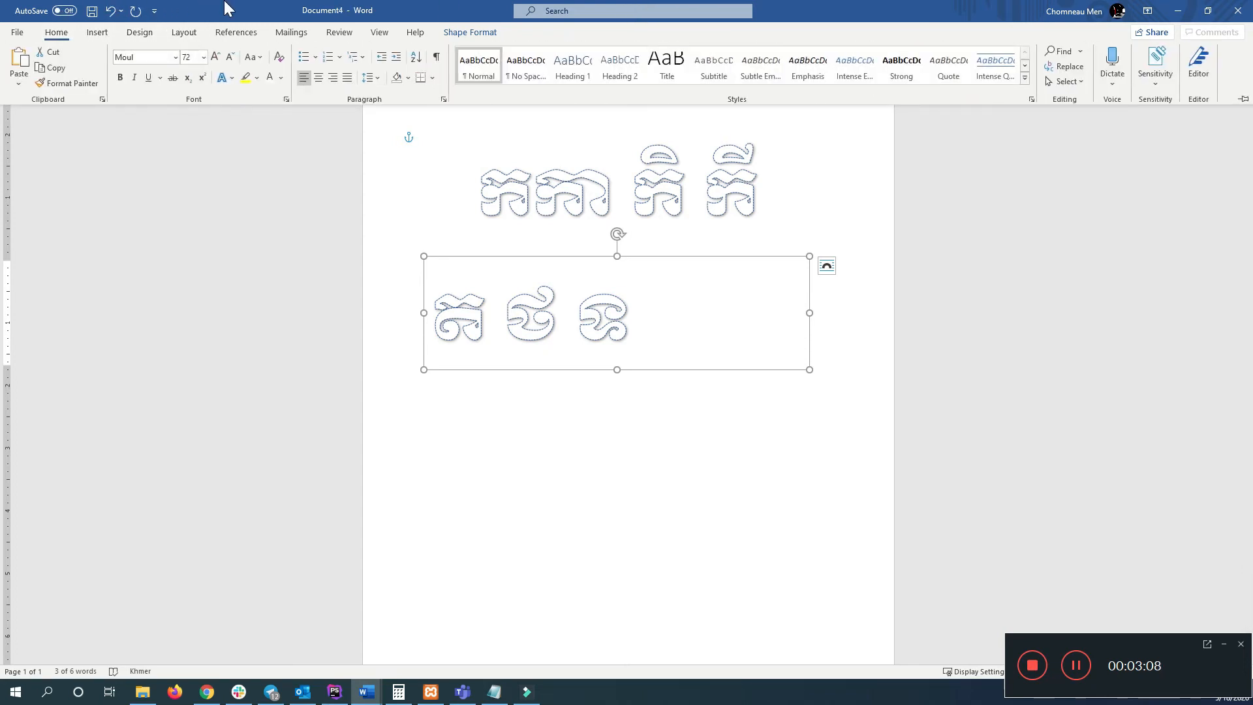
pyautogui.click(232, 78)
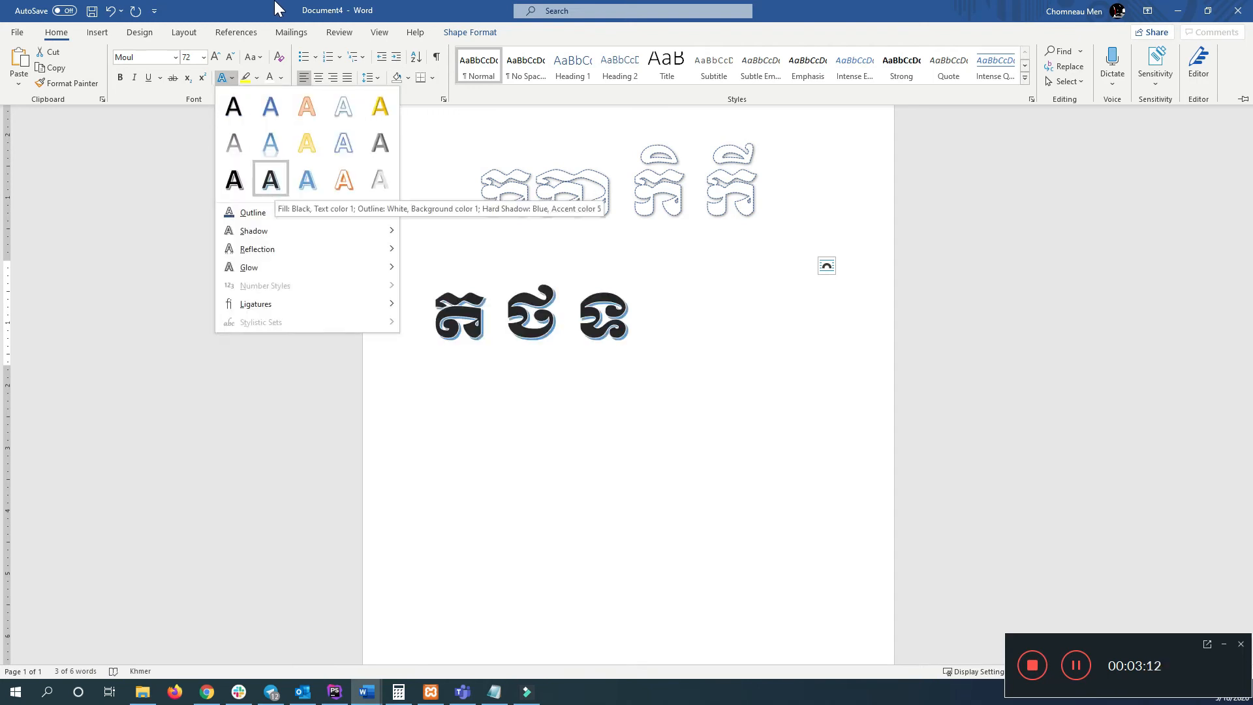
pyautogui.click(271, 180)
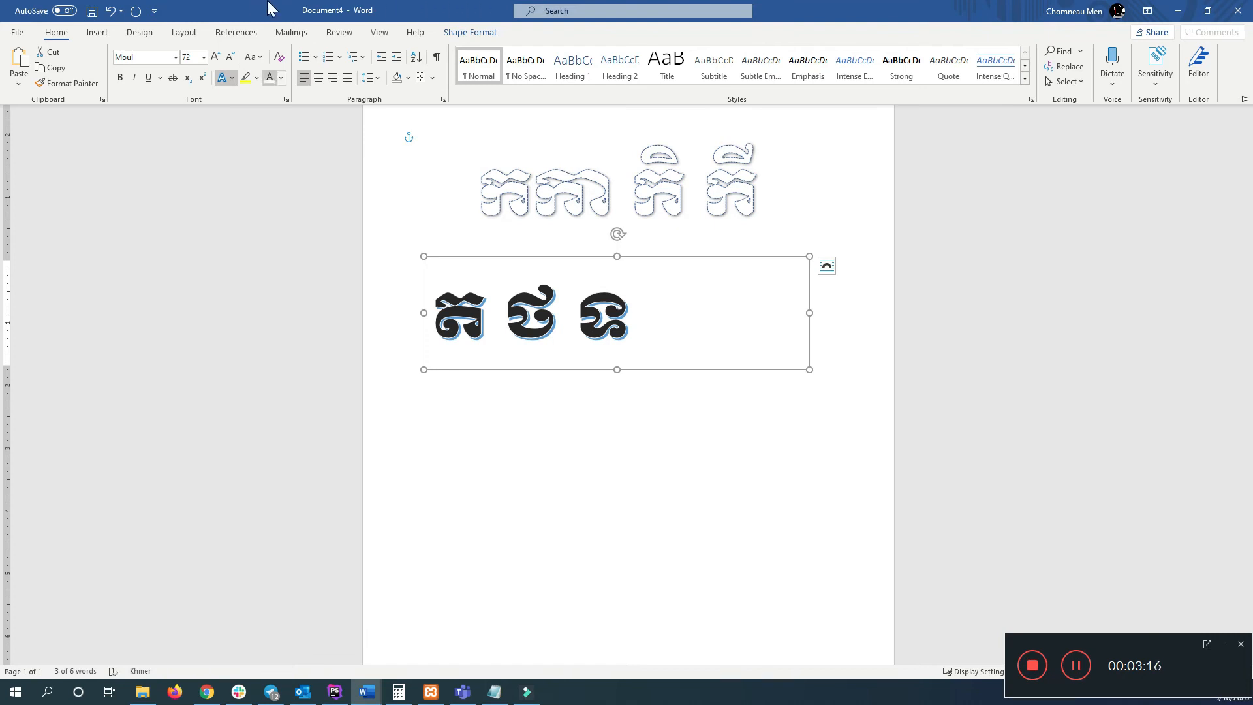
# Step: Set the text outline color of the ត ថ ទ WordArt to a dark shade of the Black, Text 1 theme color
pyautogui.click(232, 78)
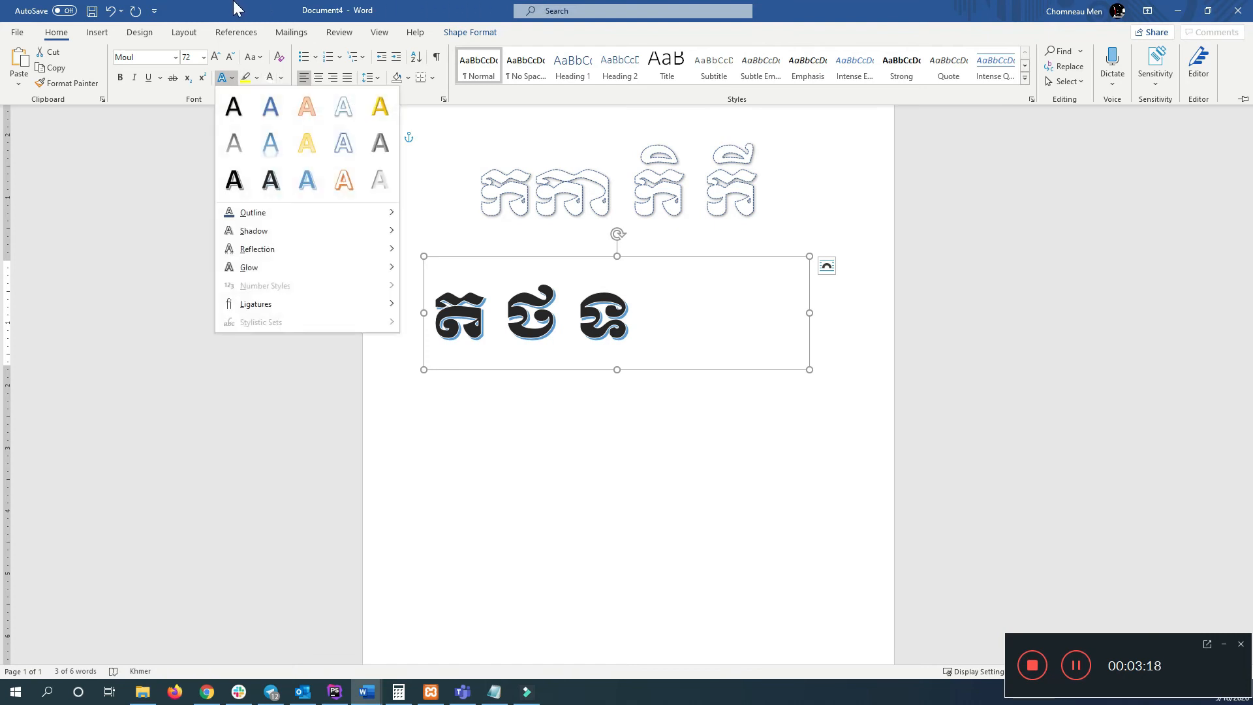
pyautogui.moveTo(265, 212)
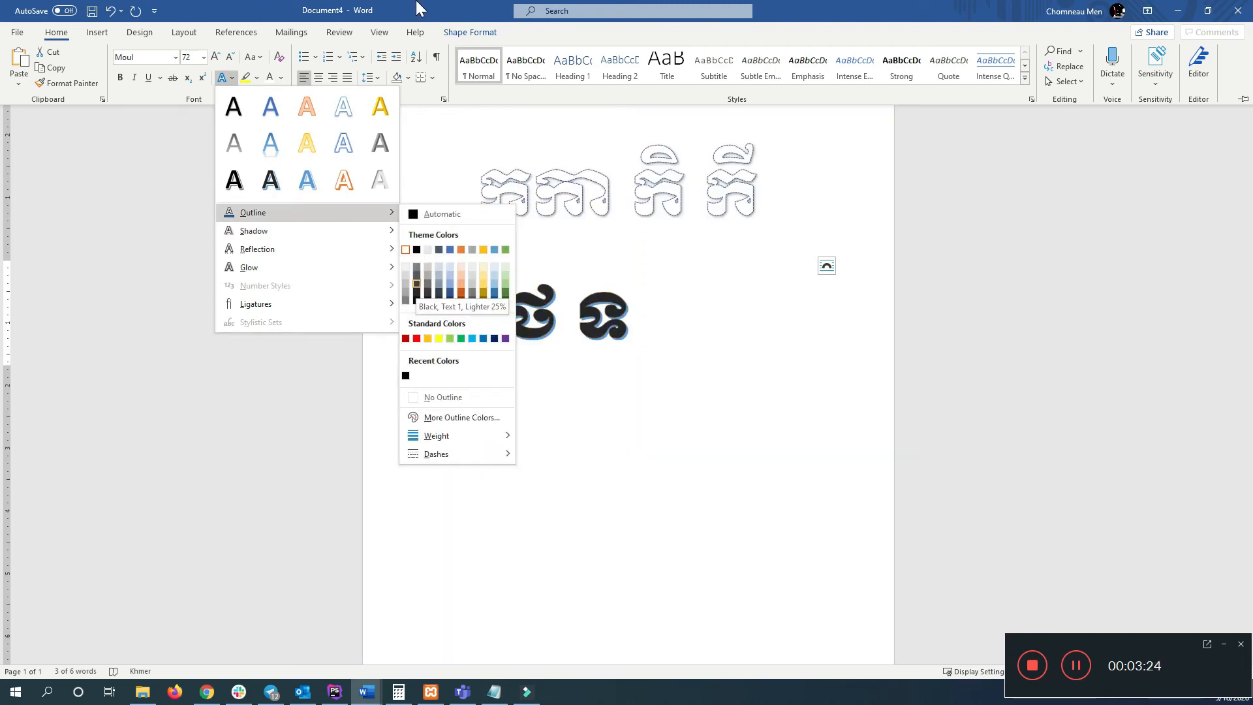
pyautogui.press('Down')
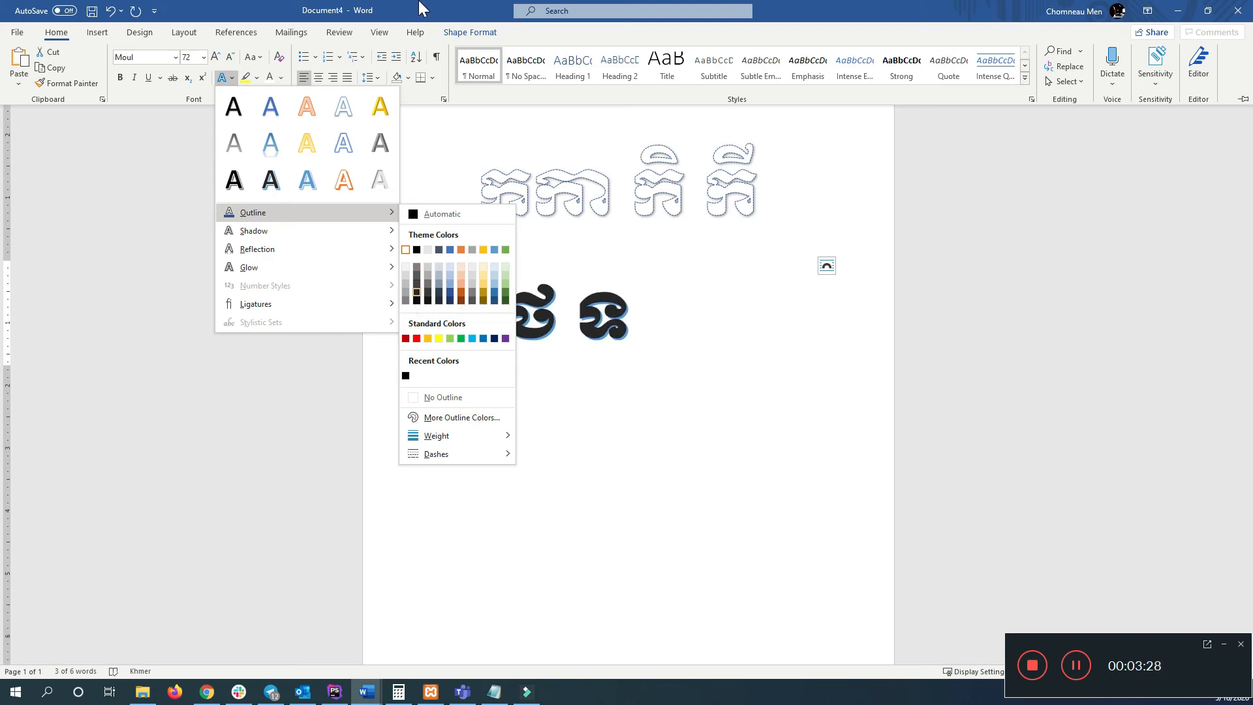
pyautogui.press('Return')
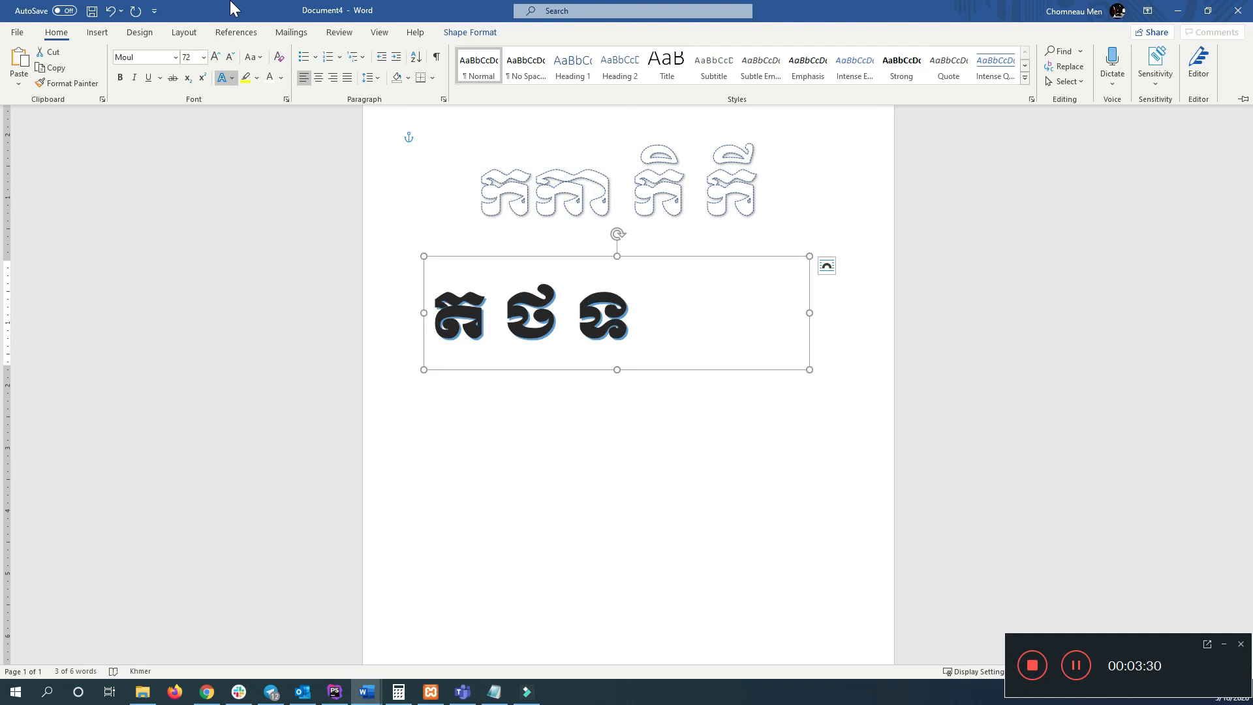
# Step: Apply the fine dotted dash style to the text outline of the ត ថ ទ WordArt
pyautogui.click(230, 78)
pyautogui.moveTo(291, 213)
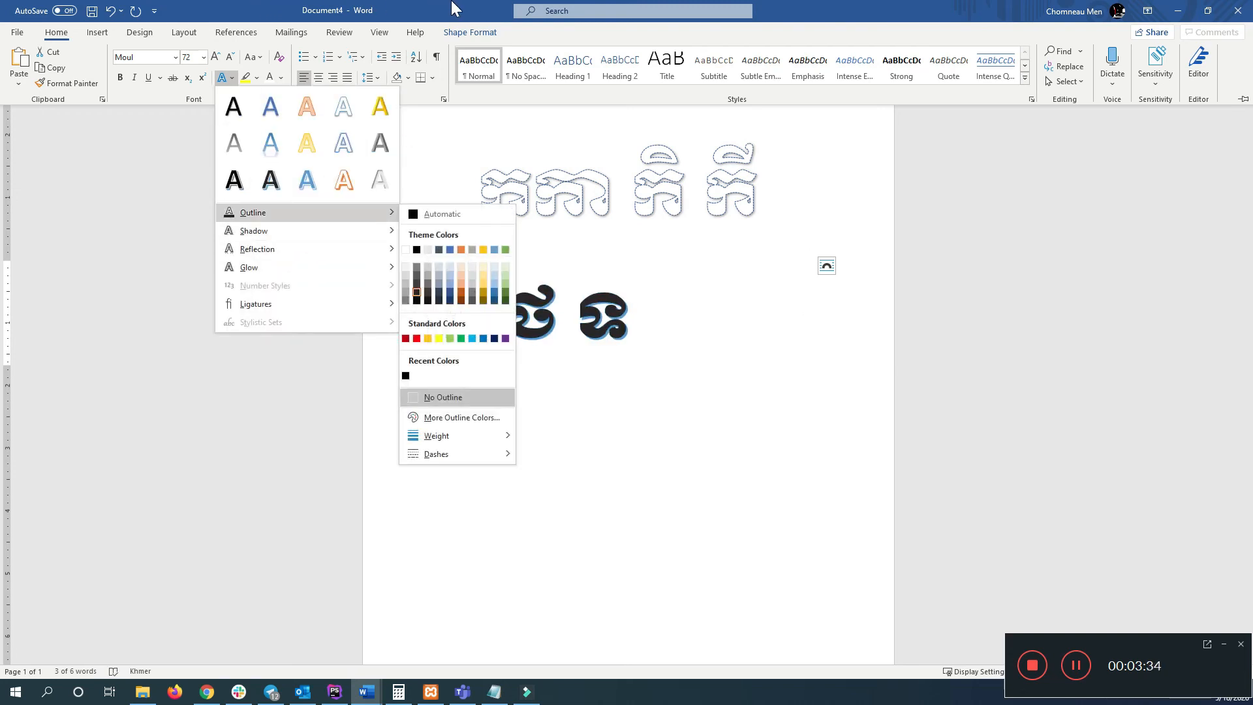
pyautogui.moveTo(435, 454)
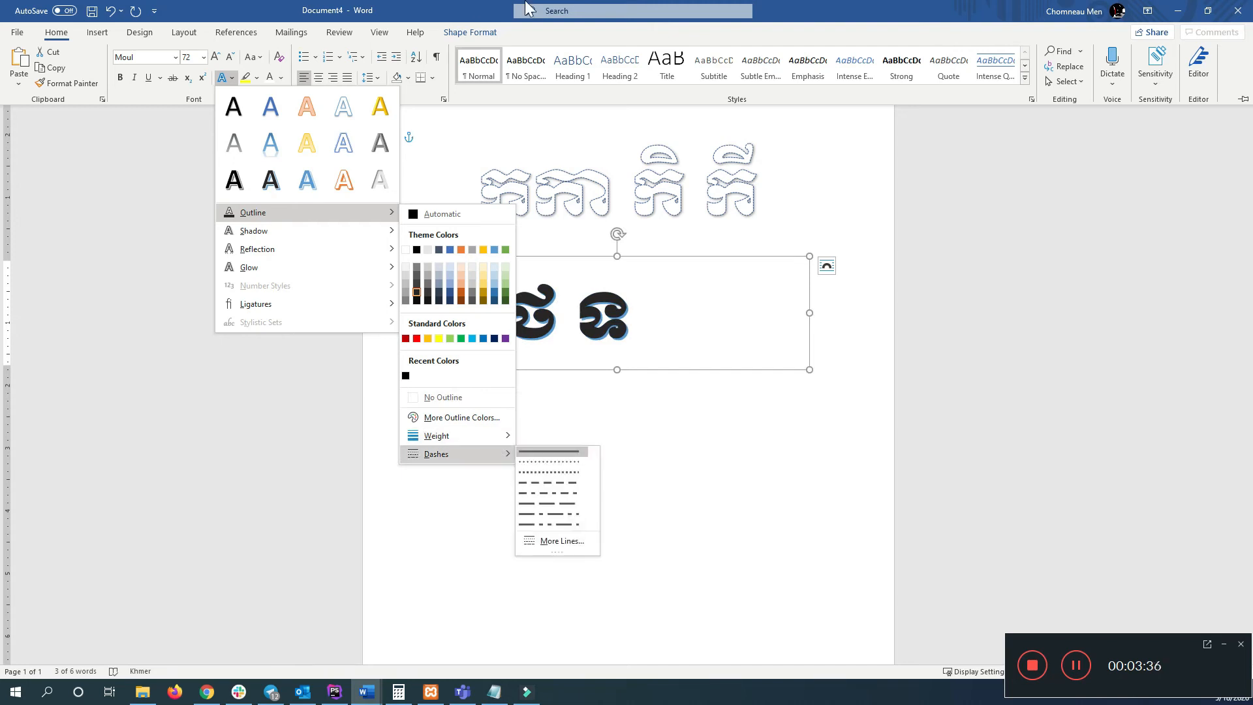
pyautogui.click(565, 8)
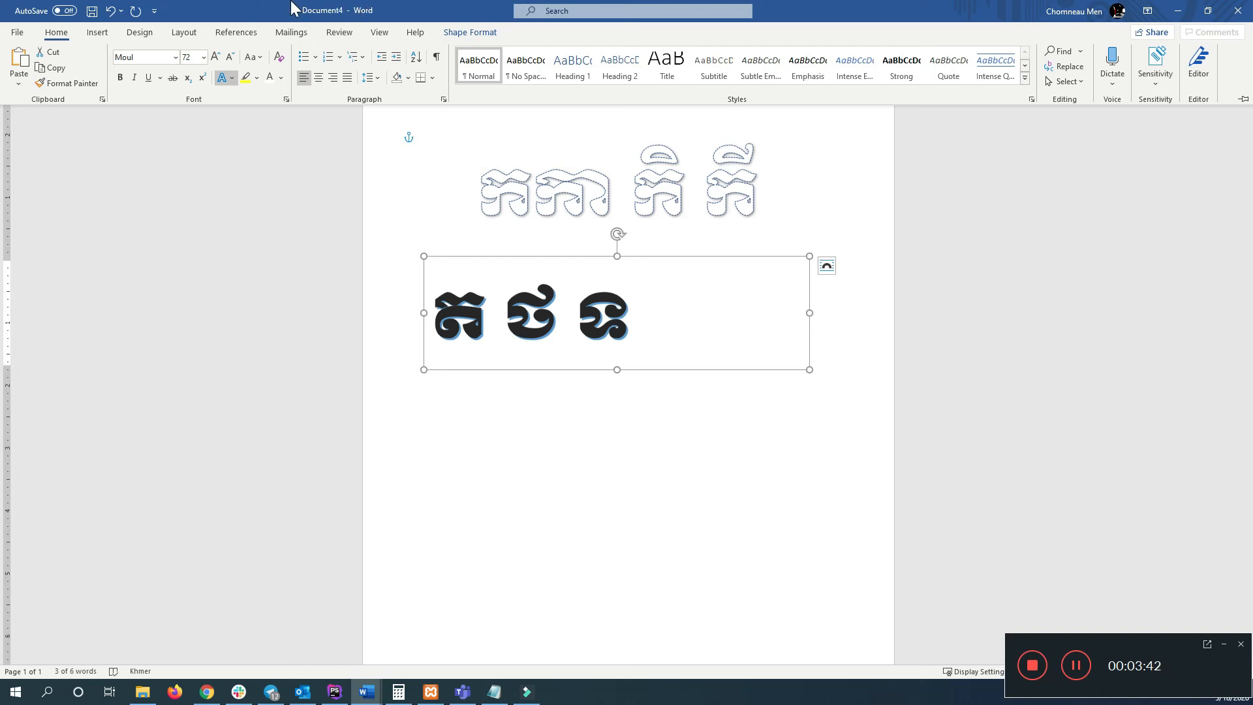
# Step: Set the font color of the ត ថ ទ WordArt to the white theme color
pyautogui.click(281, 78)
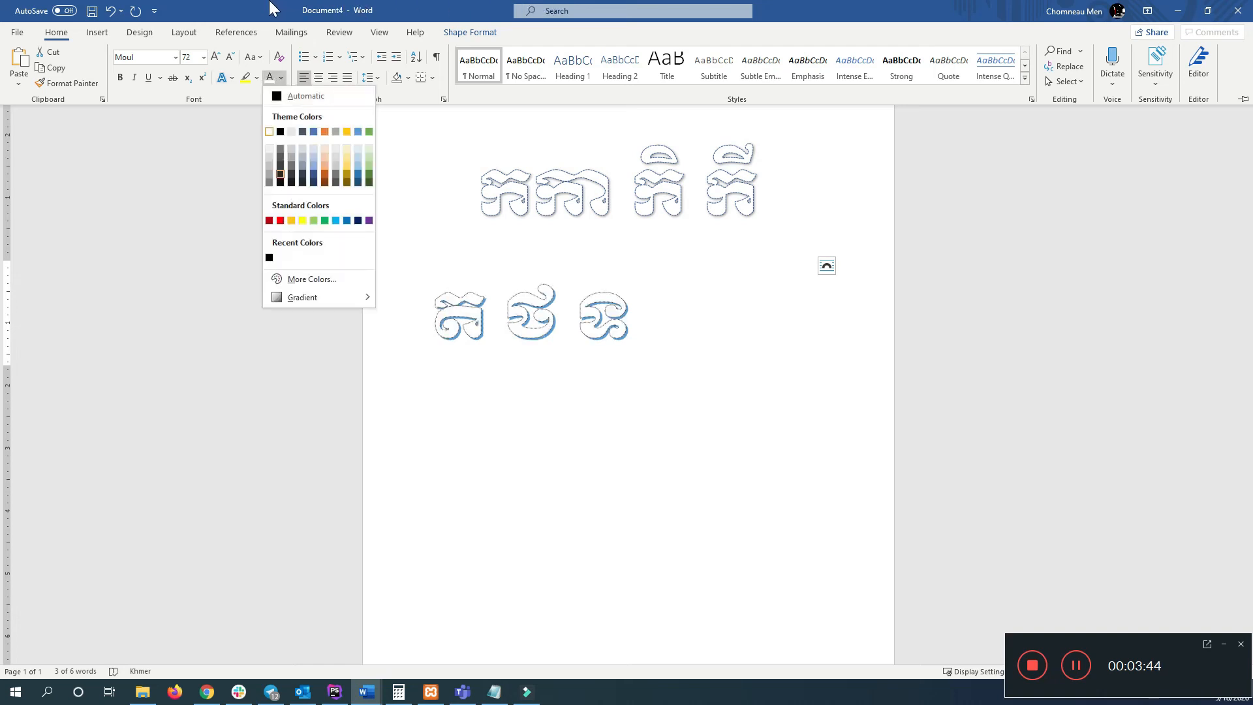
pyautogui.click(269, 132)
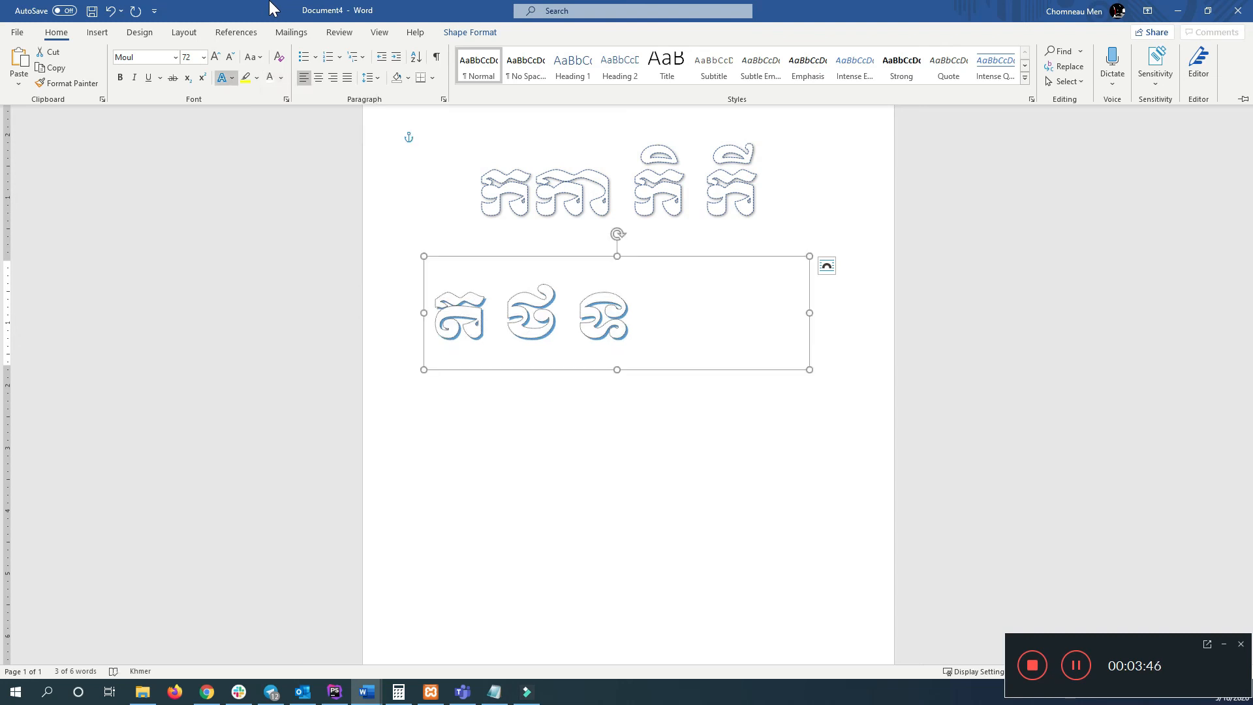
pyautogui.click(281, 77)
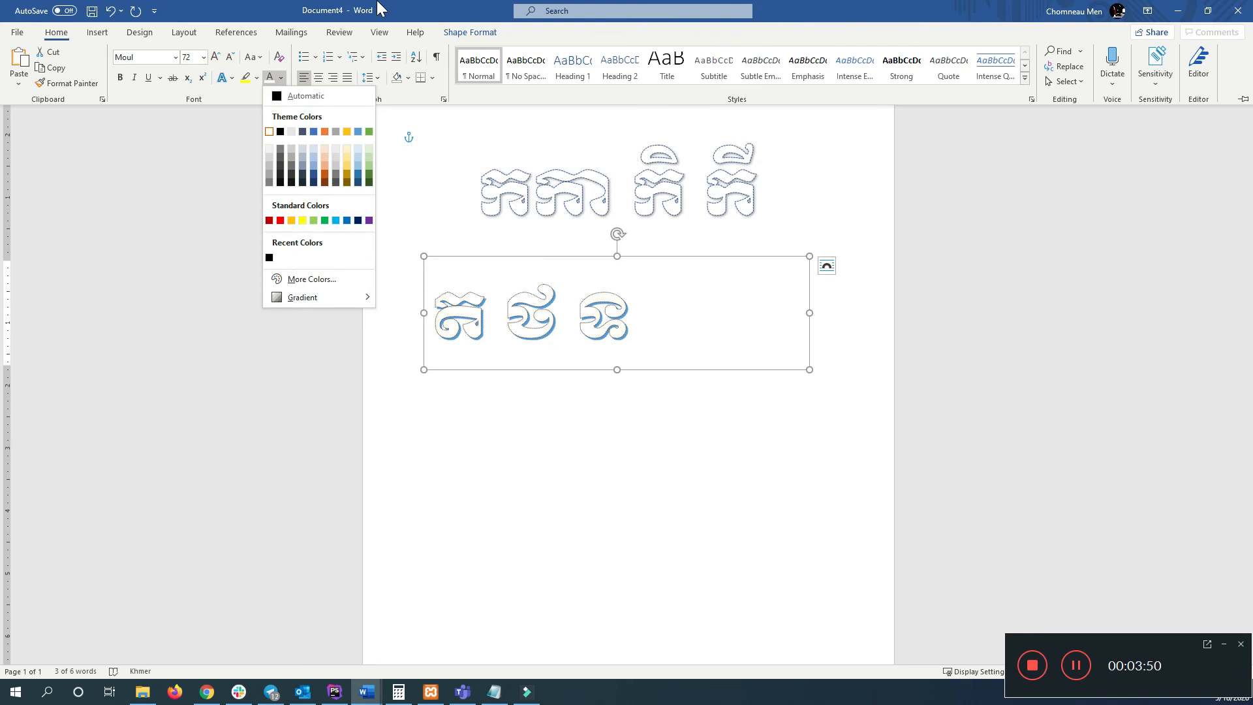
pyautogui.click(270, 7)
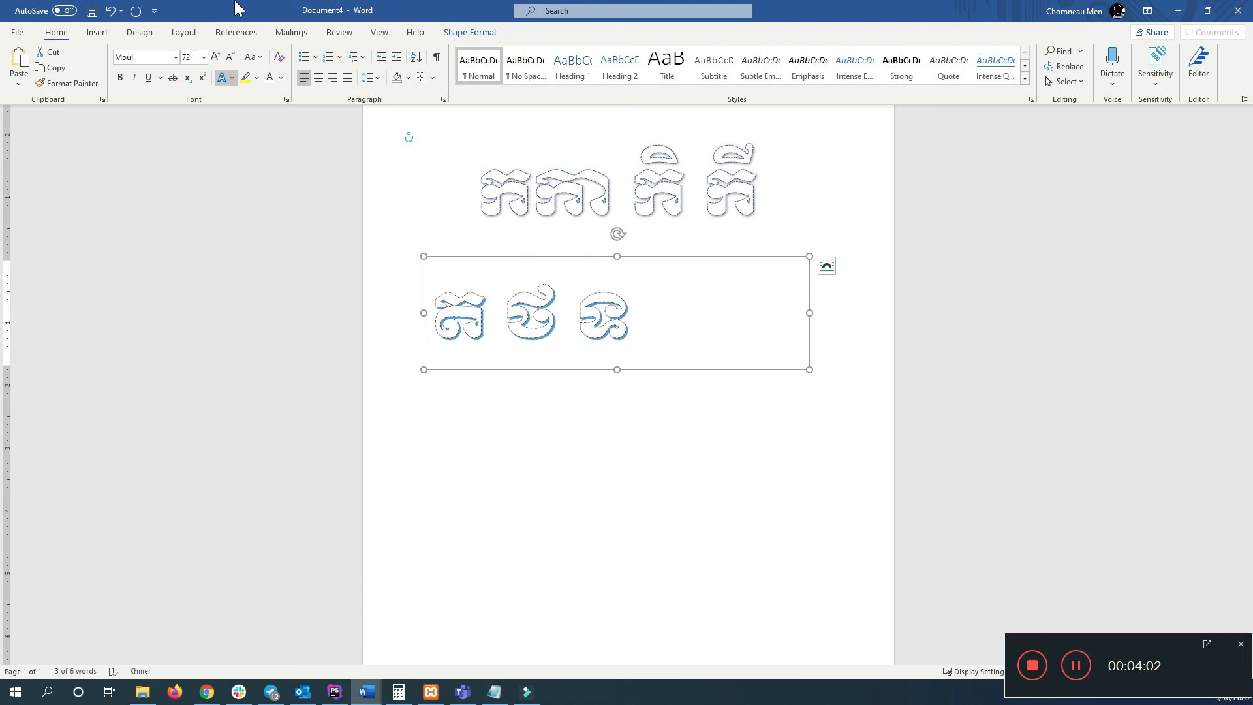
# Step: Open the detailed text outline settings for the ត ថ ទ WordArt and set the outline transparency to 0%
pyautogui.click(233, 78)
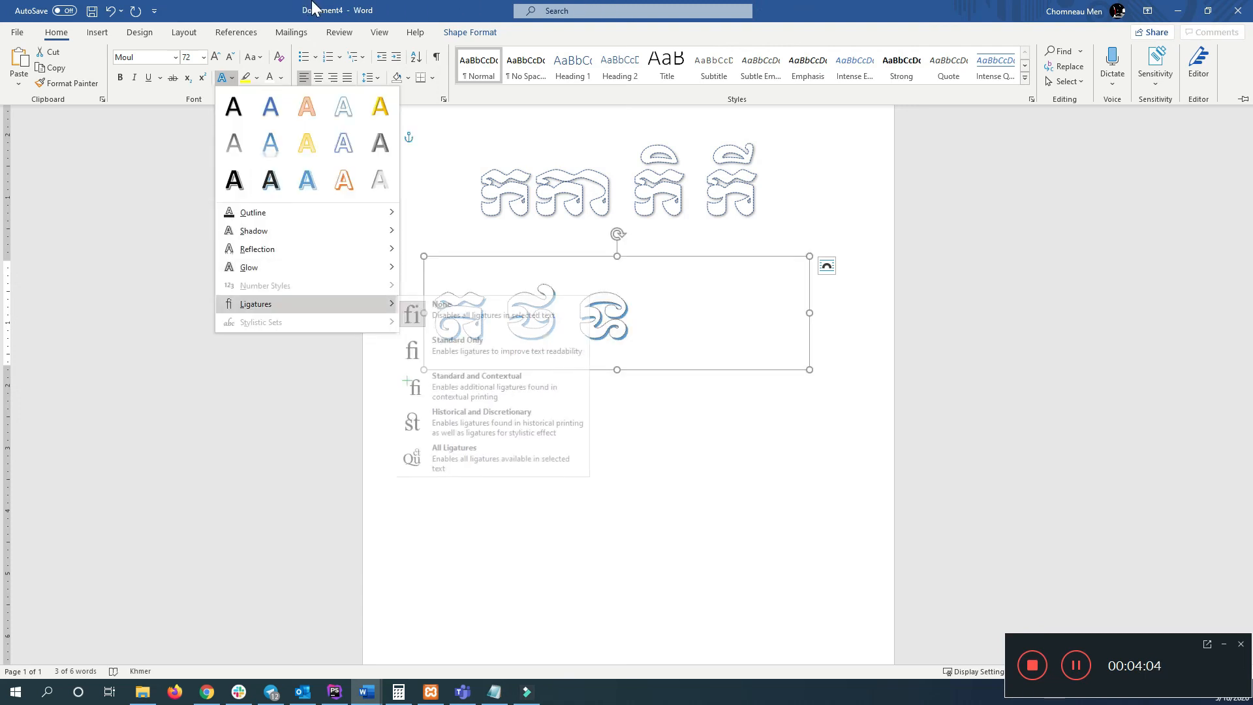
pyautogui.moveTo(300, 213)
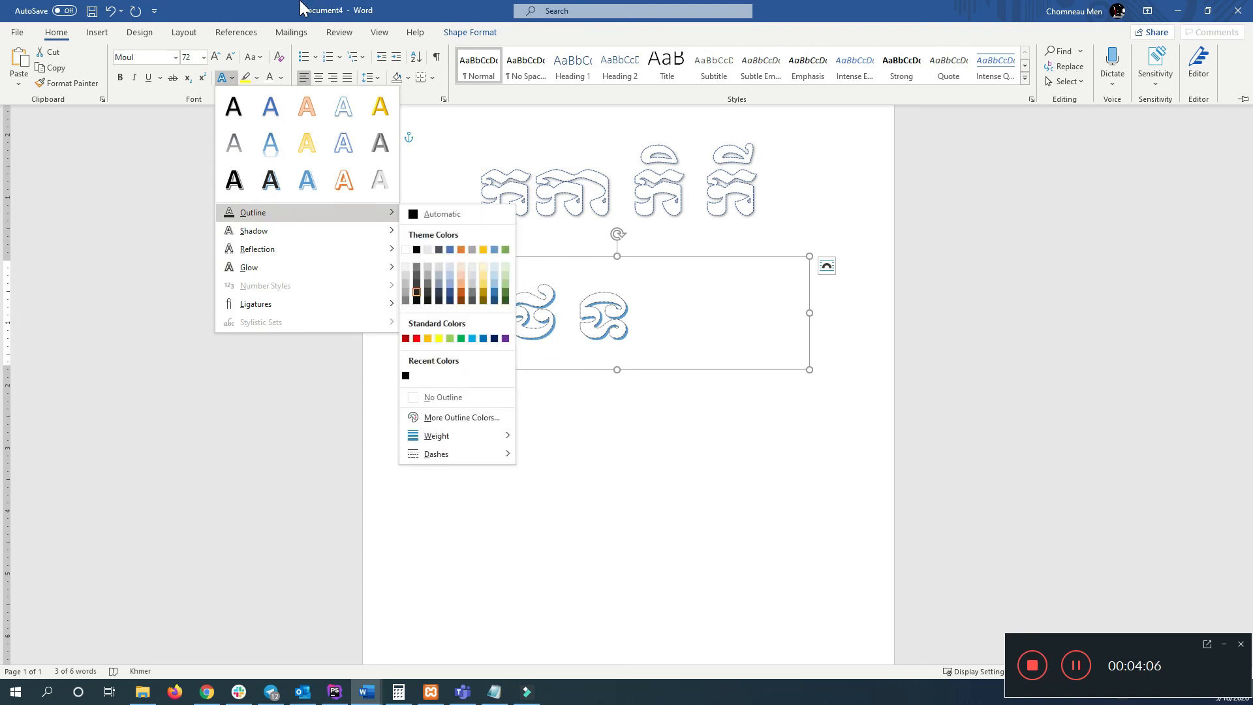
pyautogui.moveTo(448, 436)
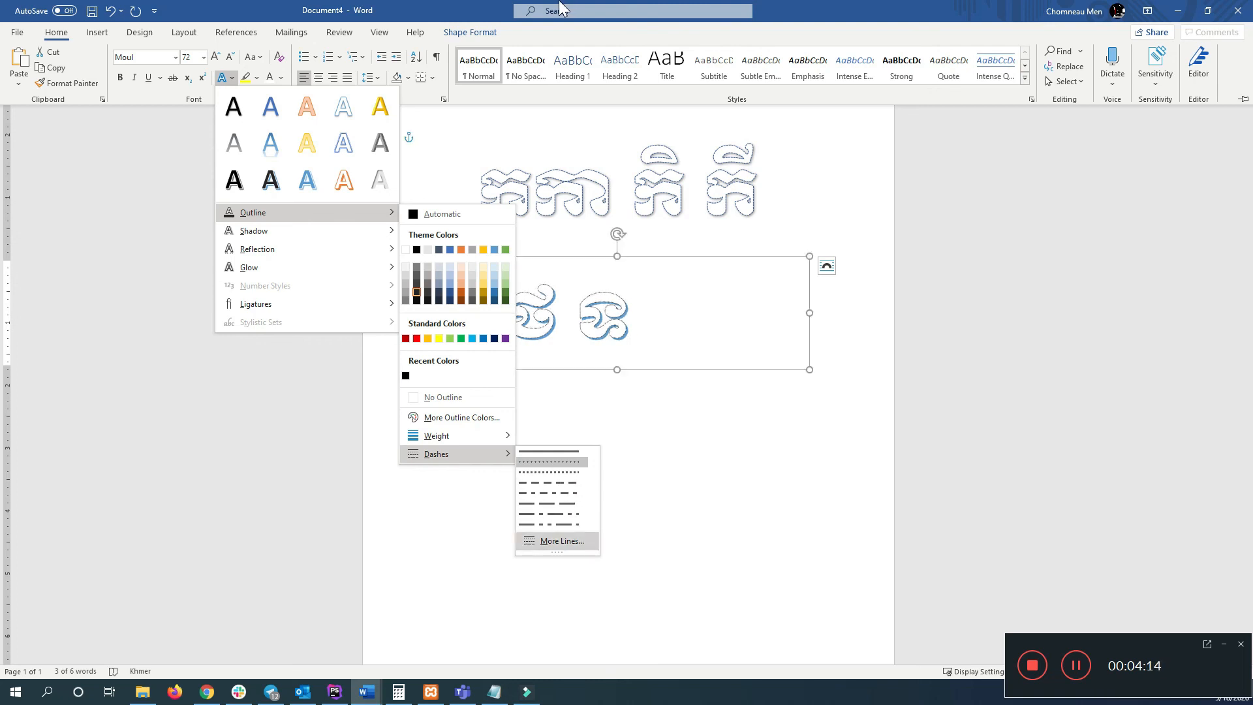
pyautogui.click(560, 541)
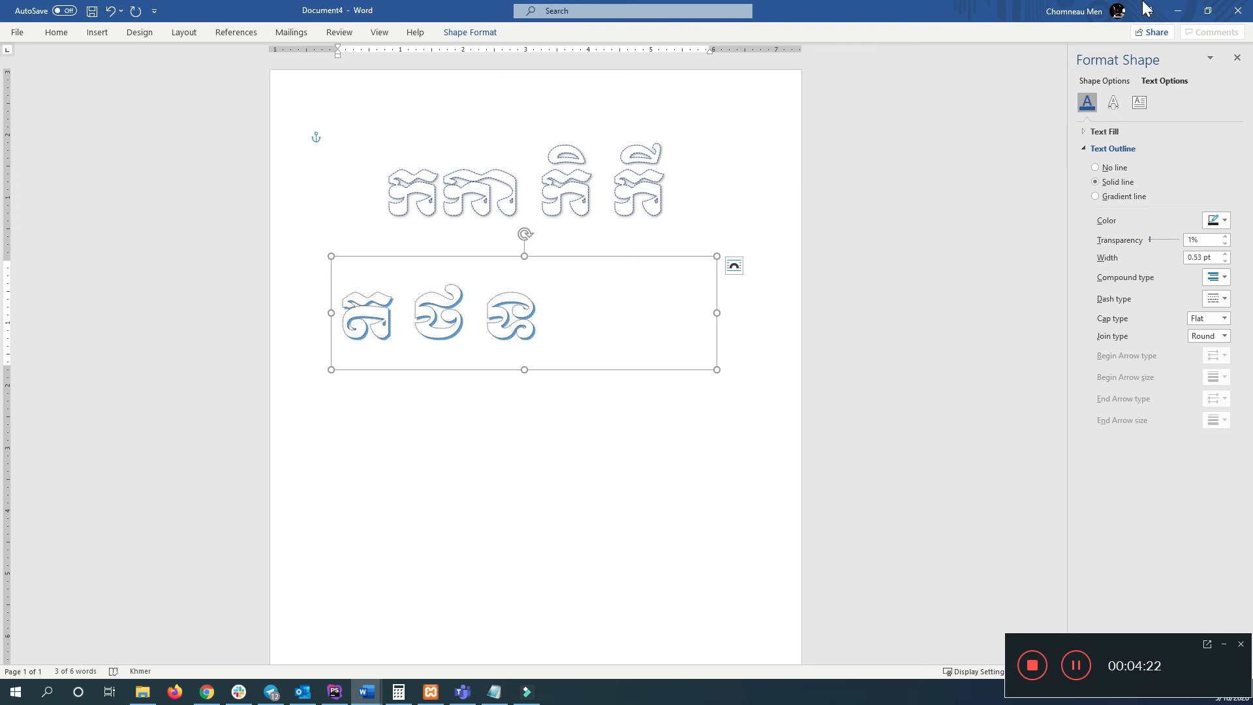
pyautogui.moveTo(1153, 2); pyautogui.dragTo(1100, 8)
# Step: Try the heavier dotted dash type on the ត ថ ទ outline and change it to long dashes
pyautogui.click(1224, 299)
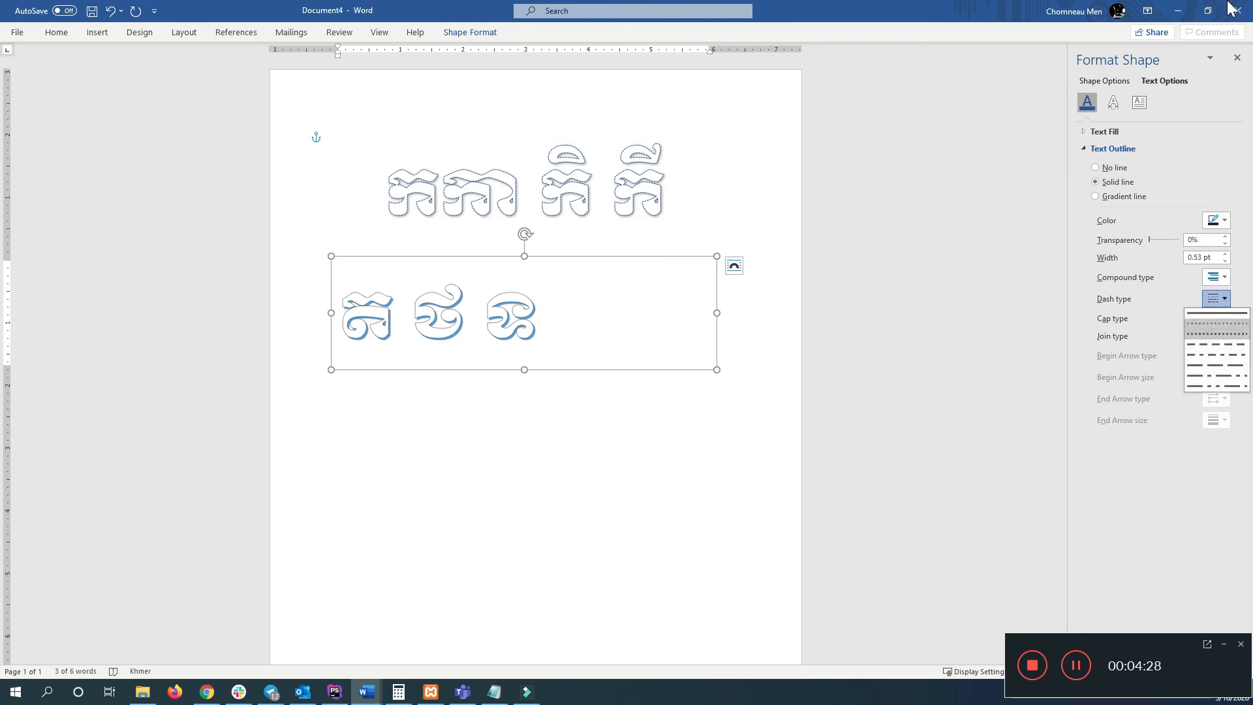
pyautogui.click(1227, 335)
pyautogui.click(1216, 298)
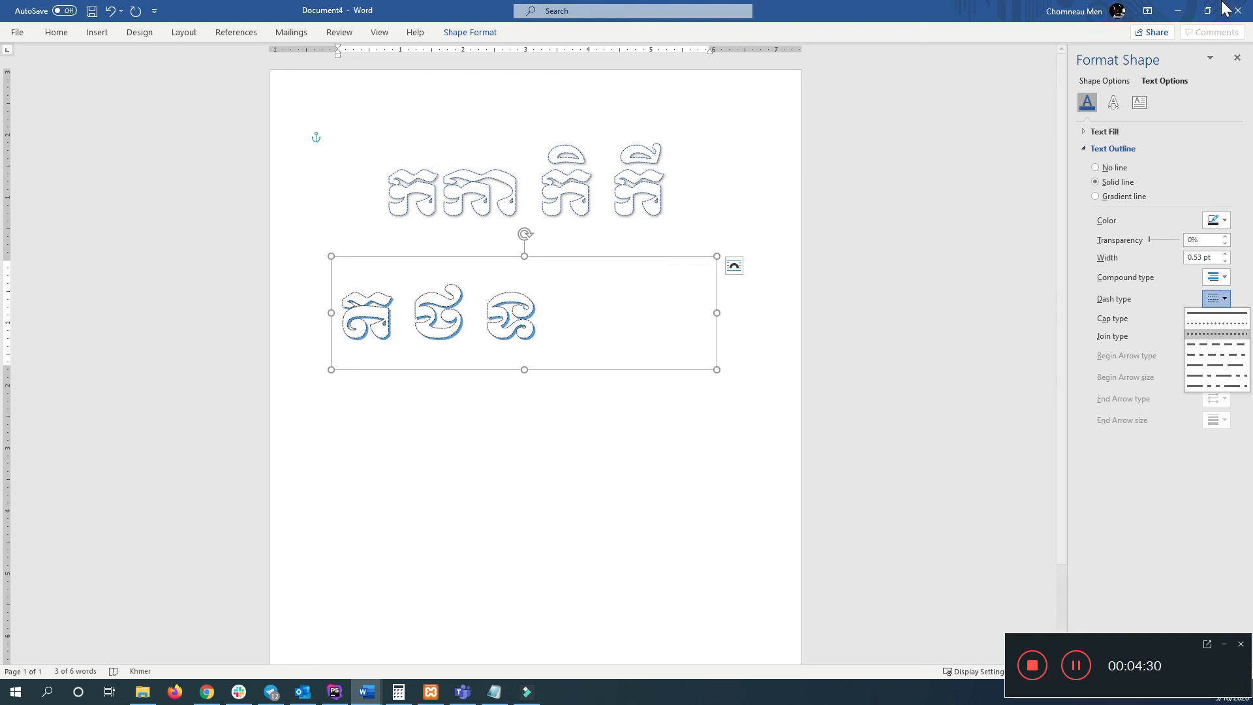
pyautogui.click(1216, 364)
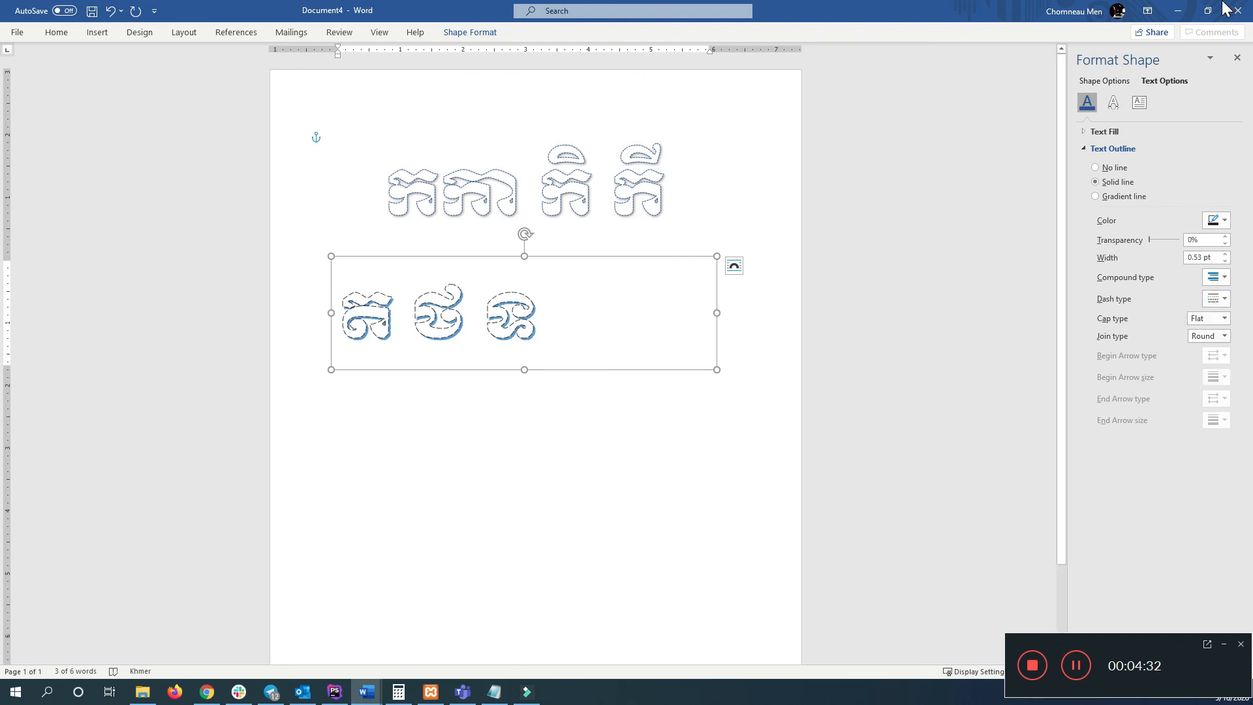
# Step: Try the Bevel join type on the ត ថ ទ outline, return it to Round and deselect the box
pyautogui.click(1224, 335)
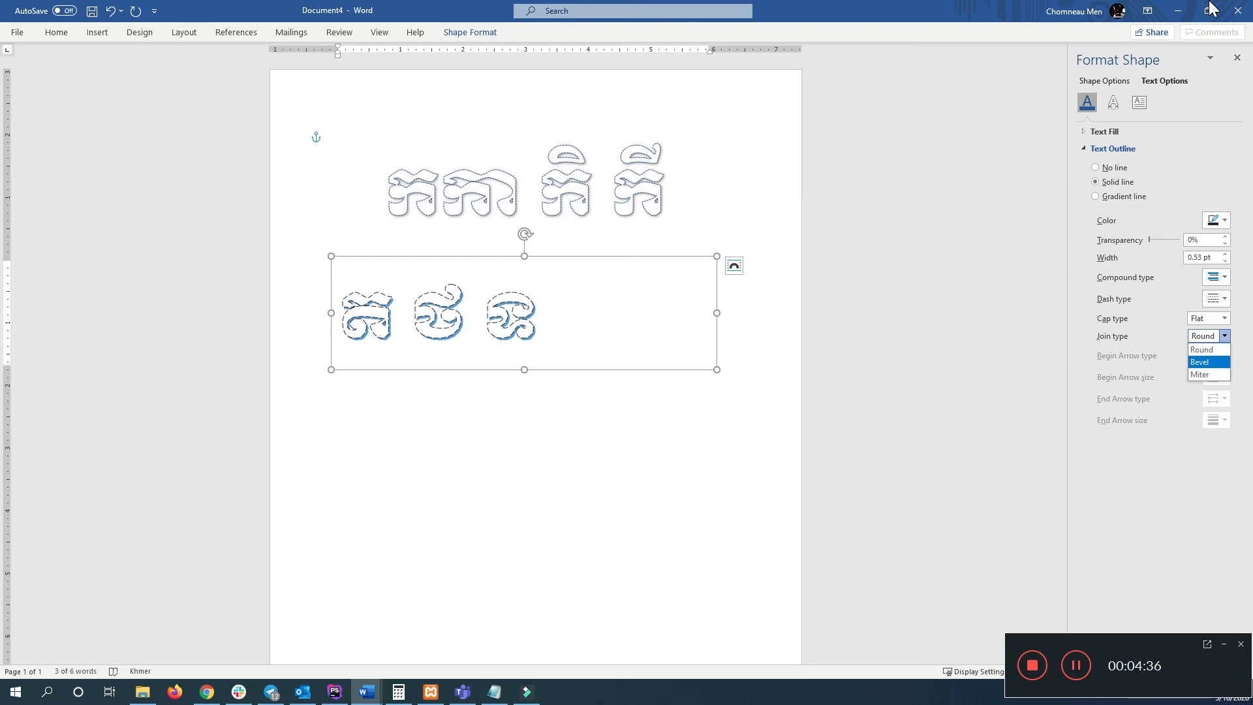
pyautogui.press('Return')
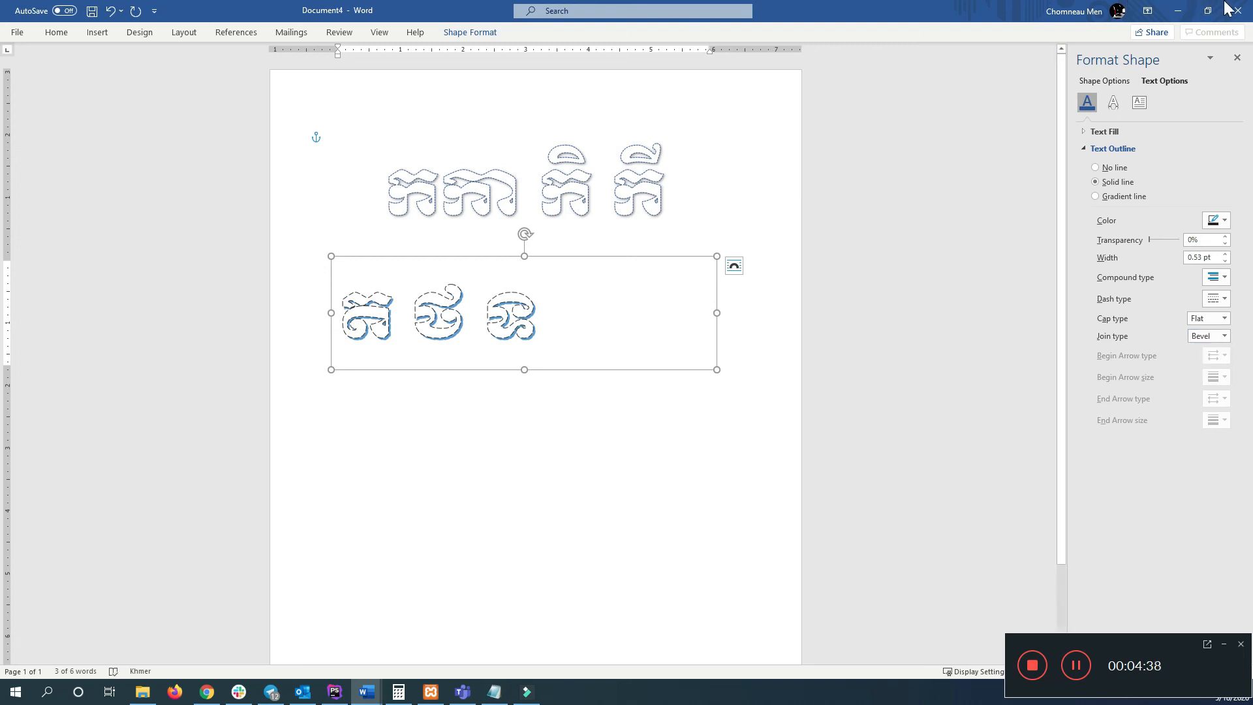
pyautogui.click(1223, 336)
pyautogui.click(1214, 349)
pyautogui.press('Escape')
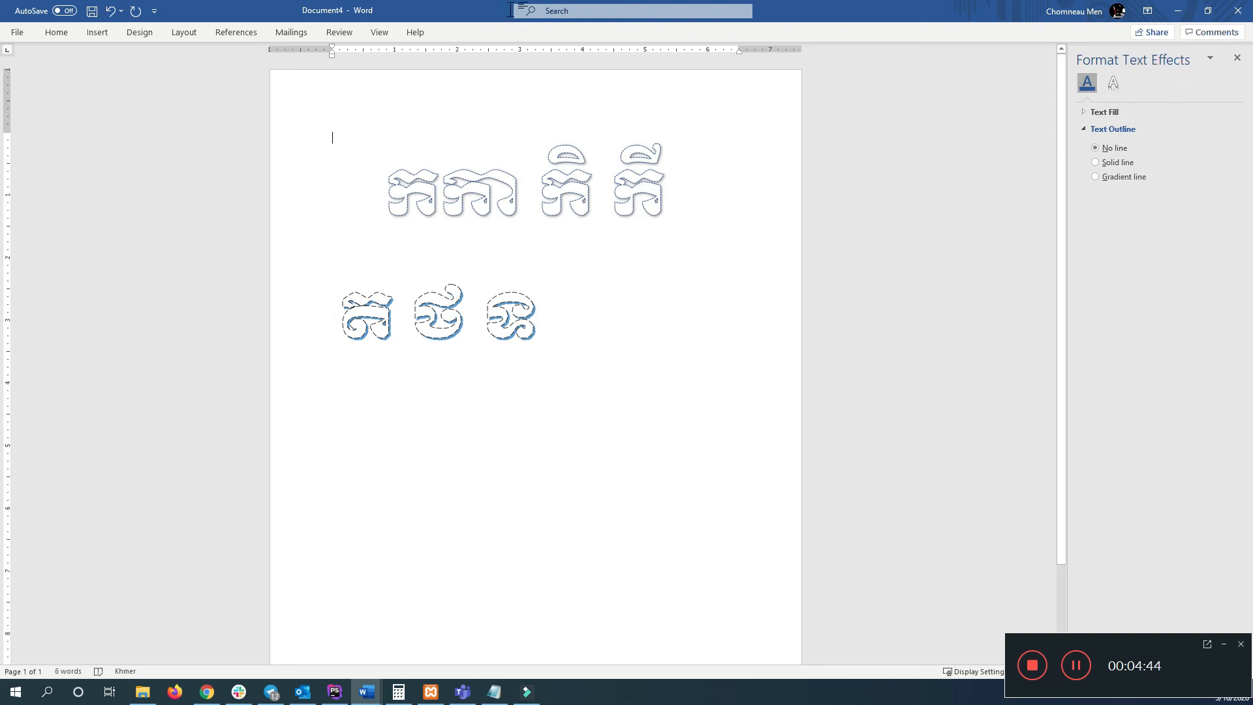
# Step: Delete the blank space before the first letter in the upper WordArt and deselect the box
pyautogui.click(385, 196)
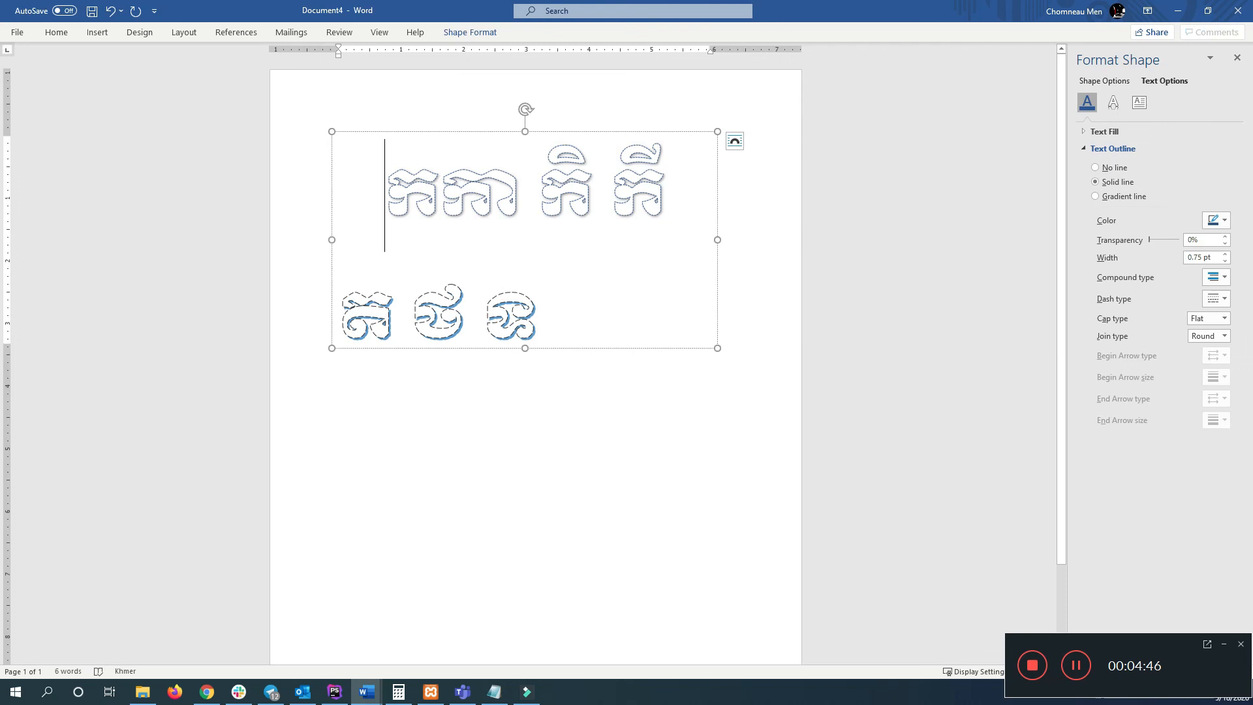
pyautogui.press('BackSpace')
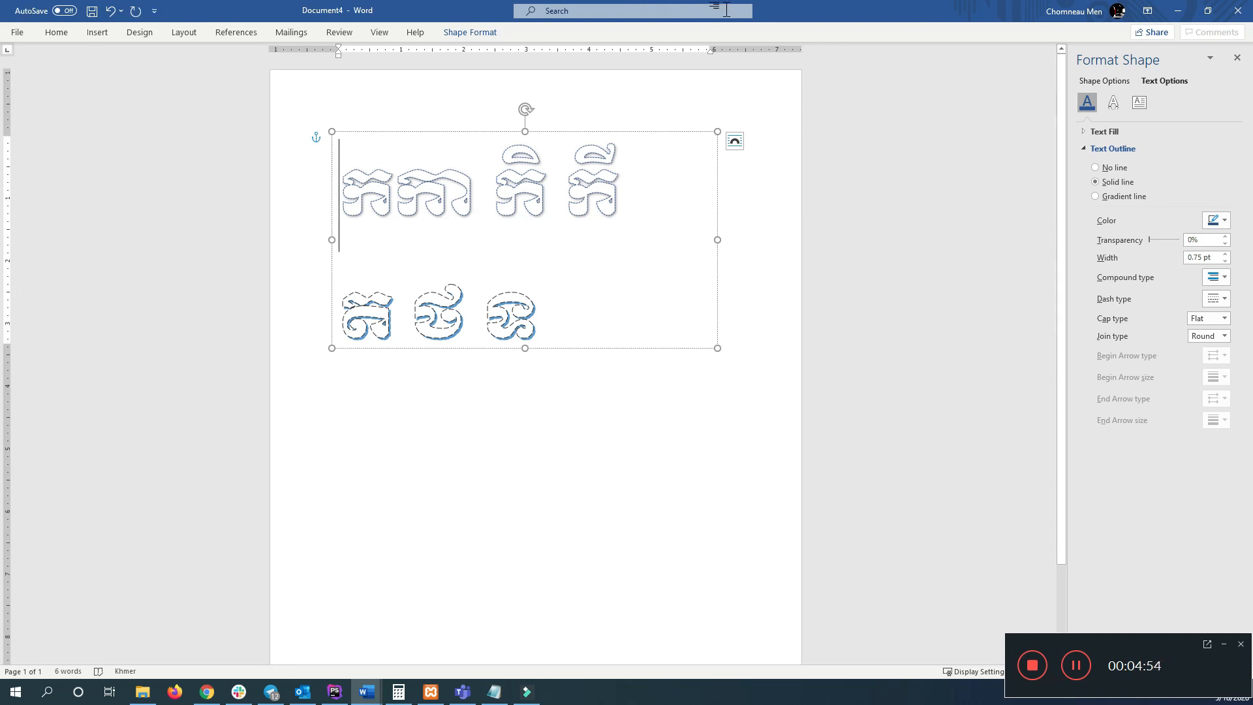
pyautogui.click(750, 294)
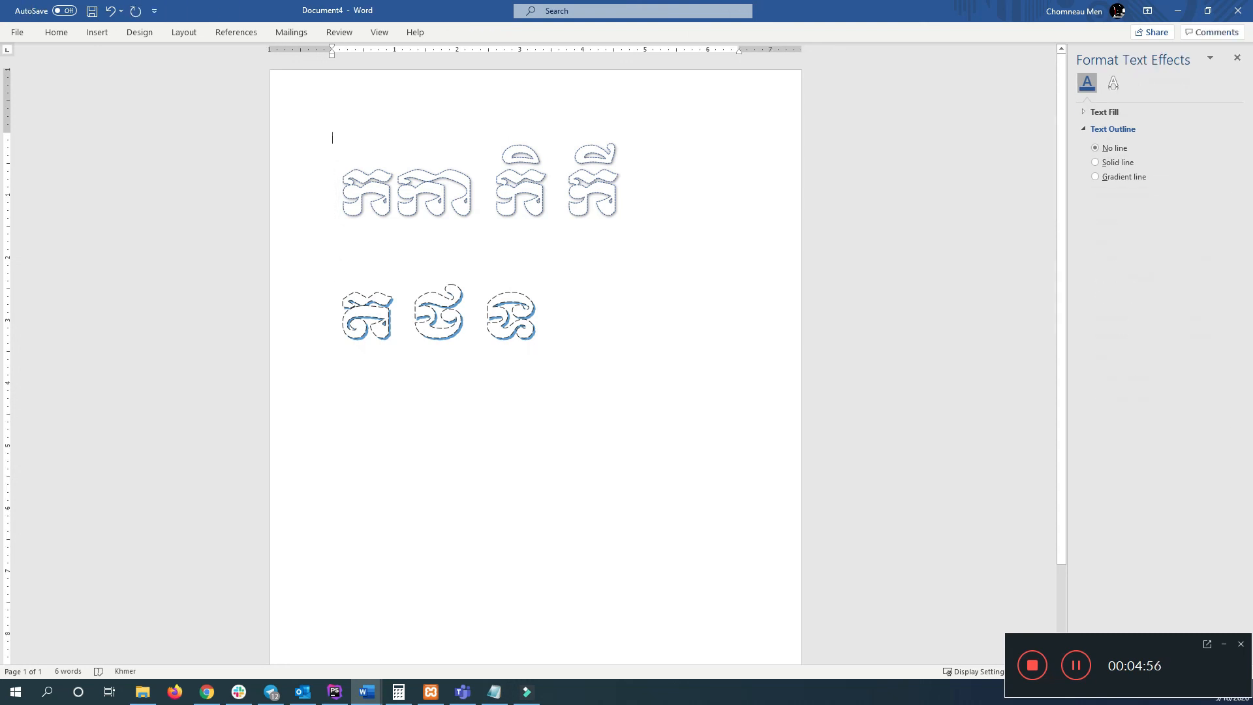